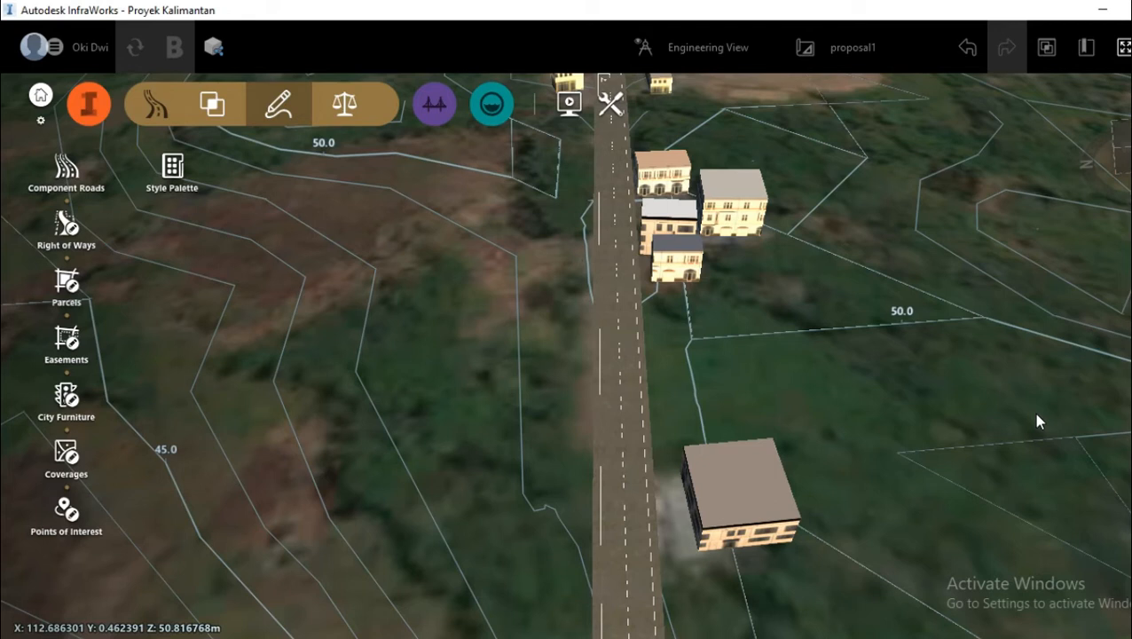
Step: Draw a straight Four Lane Undivided component road across the existing road, between the cluster of houses and the large building
{"action": "left_click_drag", "start_coordinate": [814, 387], "coordinate": [820, 403]}
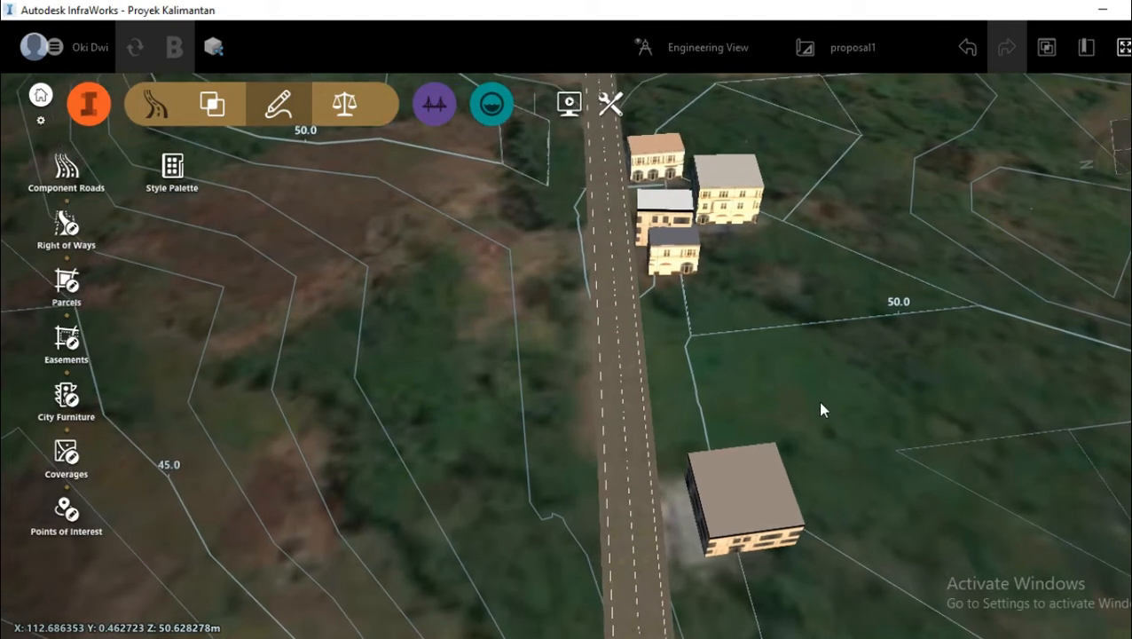
{"action": "left_click", "coordinate": [162, 106]}
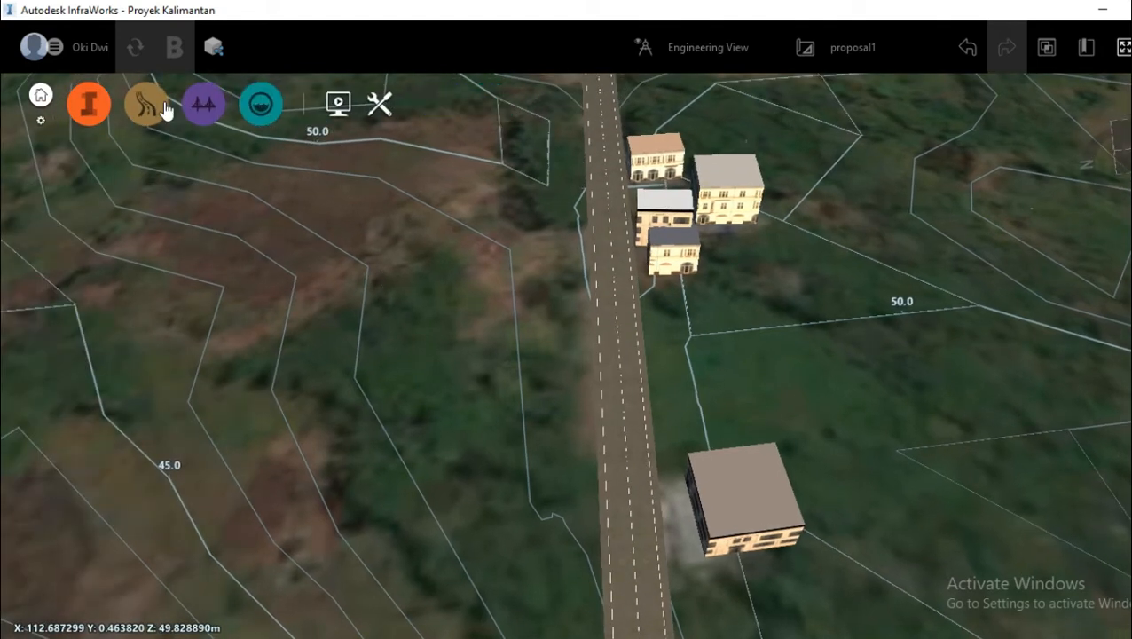
{"action": "left_click", "coordinate": [148, 107]}
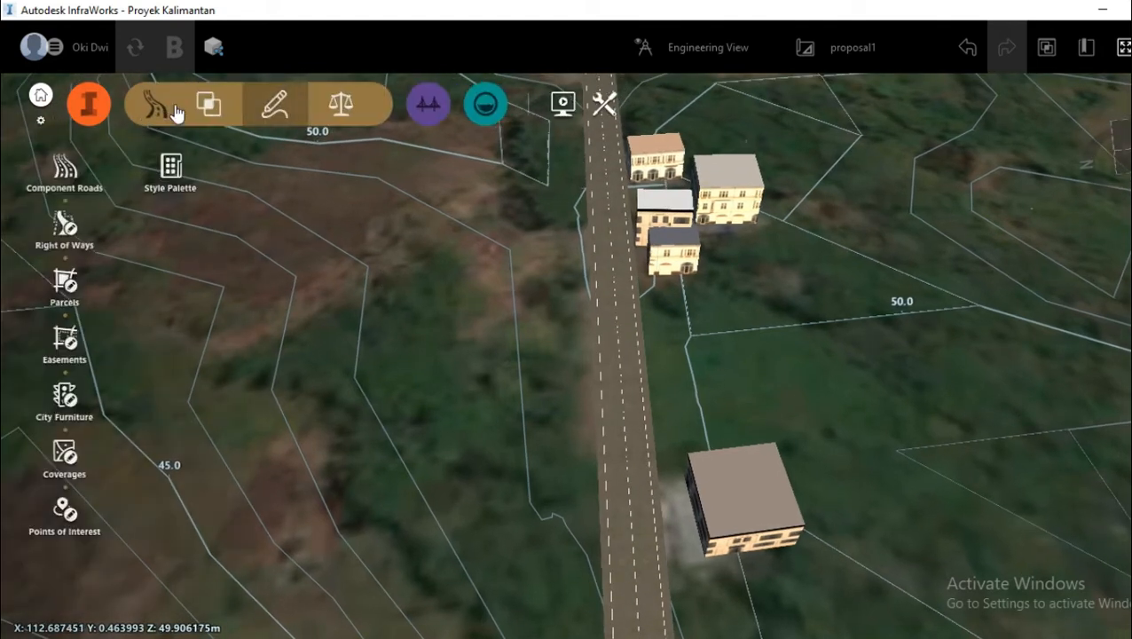
{"action": "left_click", "coordinate": [67, 168]}
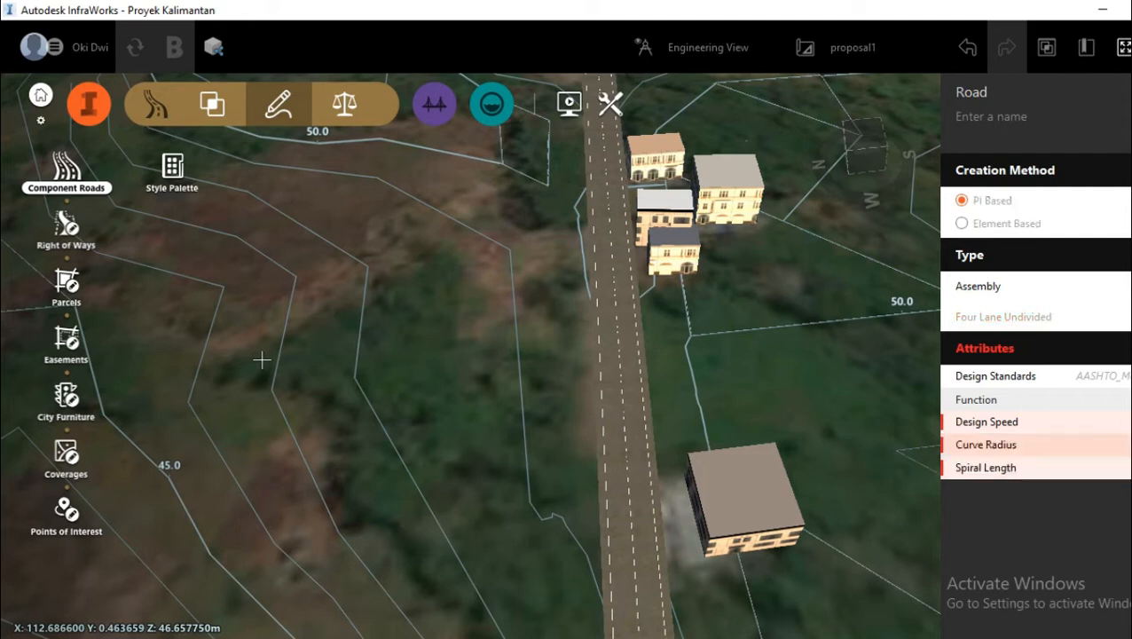
{"action": "left_click", "coordinate": [252, 361]}
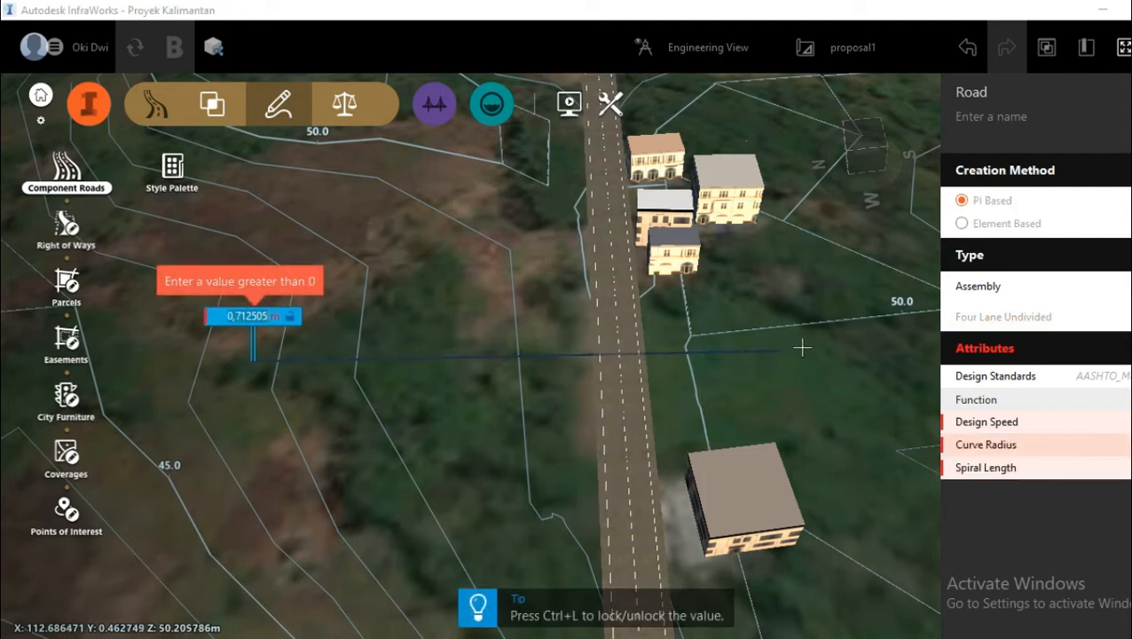
{"action": "double_click", "coordinate": [898, 342]}
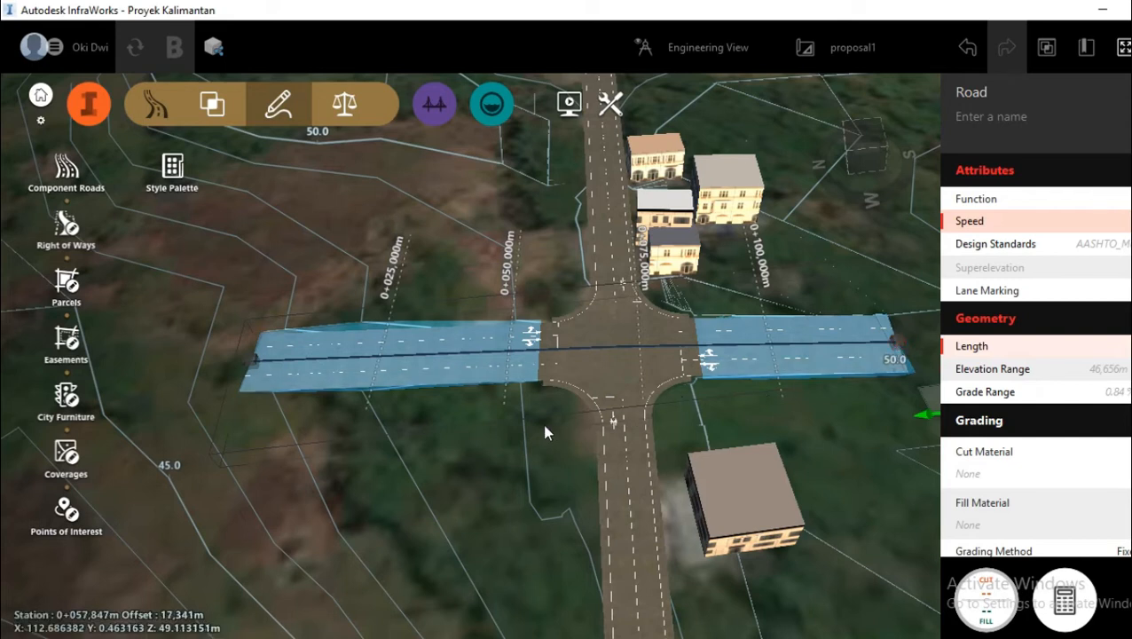
{"action": "left_click_drag", "start_coordinate": [545, 426], "coordinate": [514, 445]}
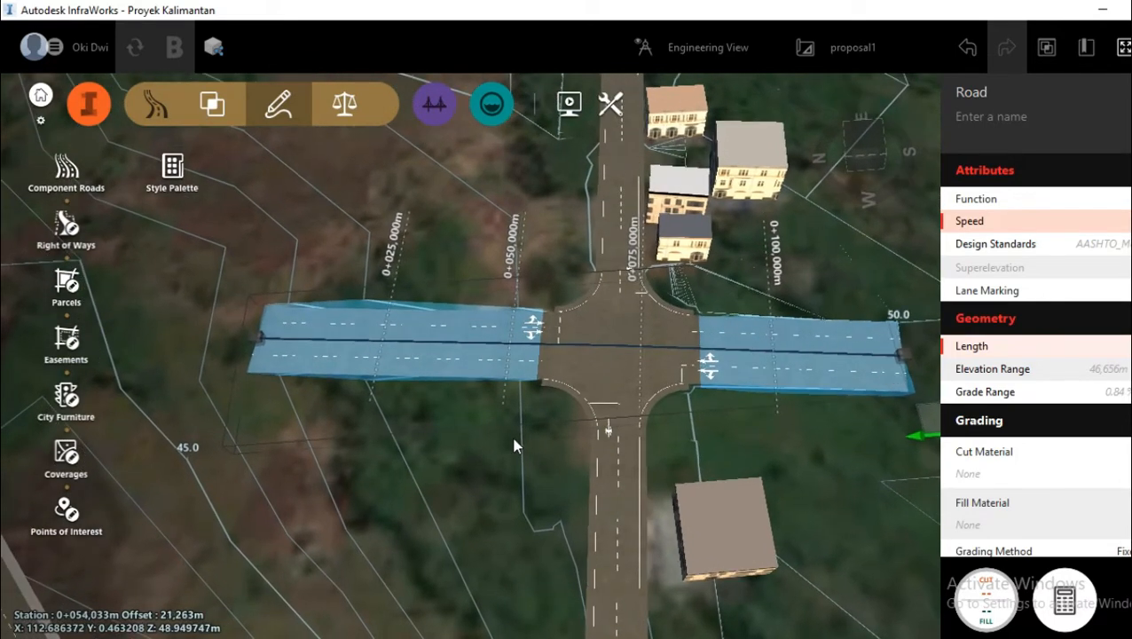
{"action": "key", "text": "Escape"}
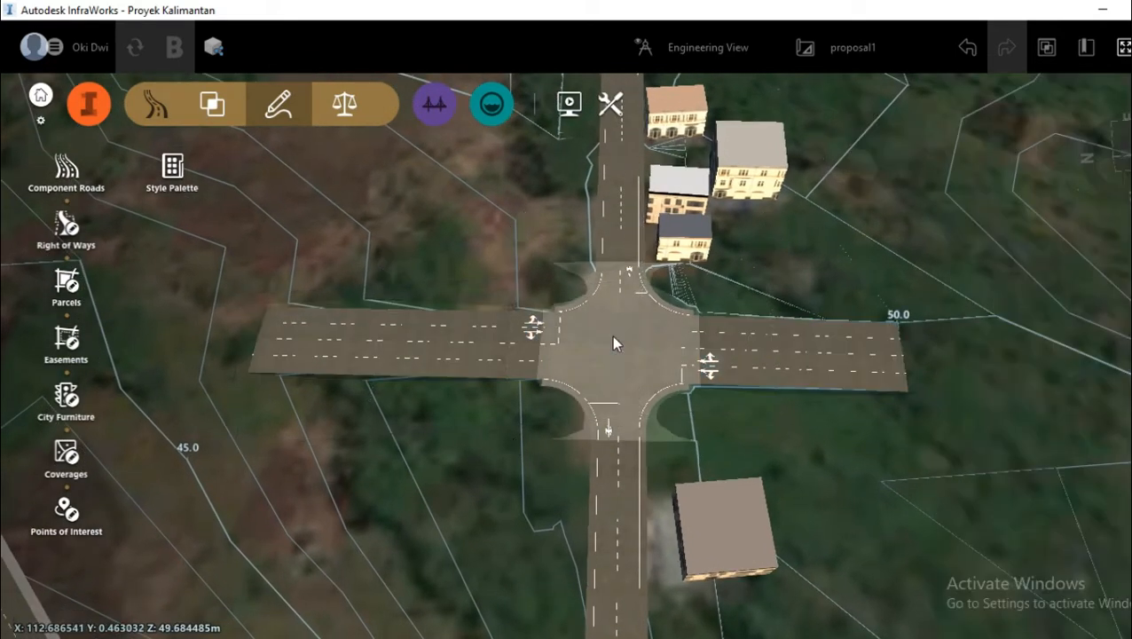
Step: Name the intersection where the two roads cross "persimpangan nunukan"
{"action": "scroll", "coordinate": [614, 342], "scroll_direction": "up", "scroll_amount": 2}
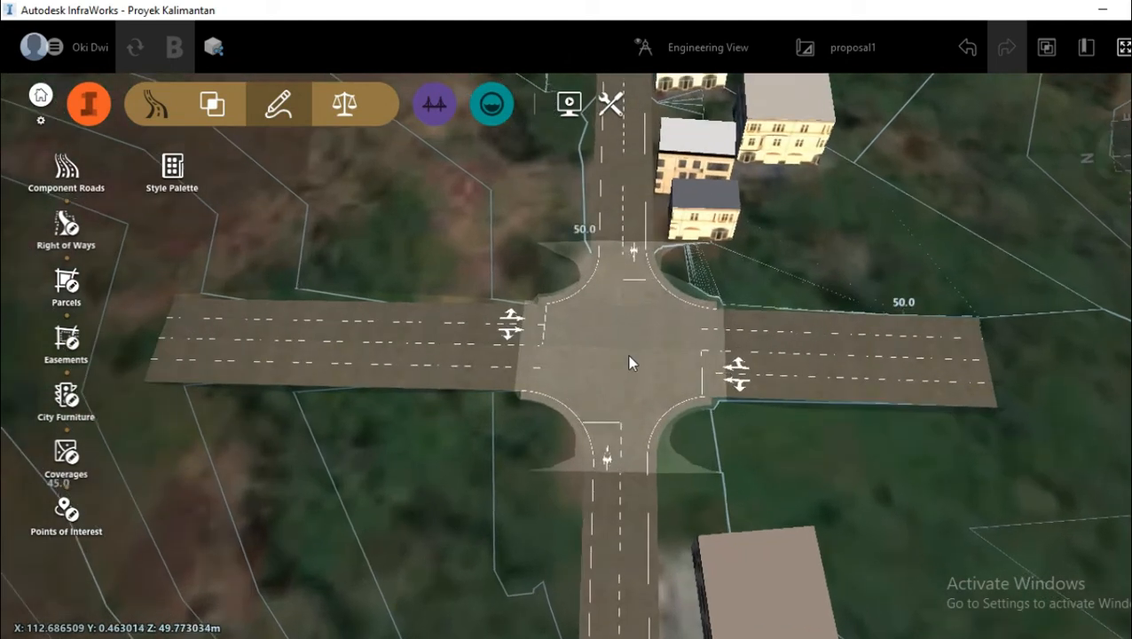
{"action": "left_click", "coordinate": [629, 362]}
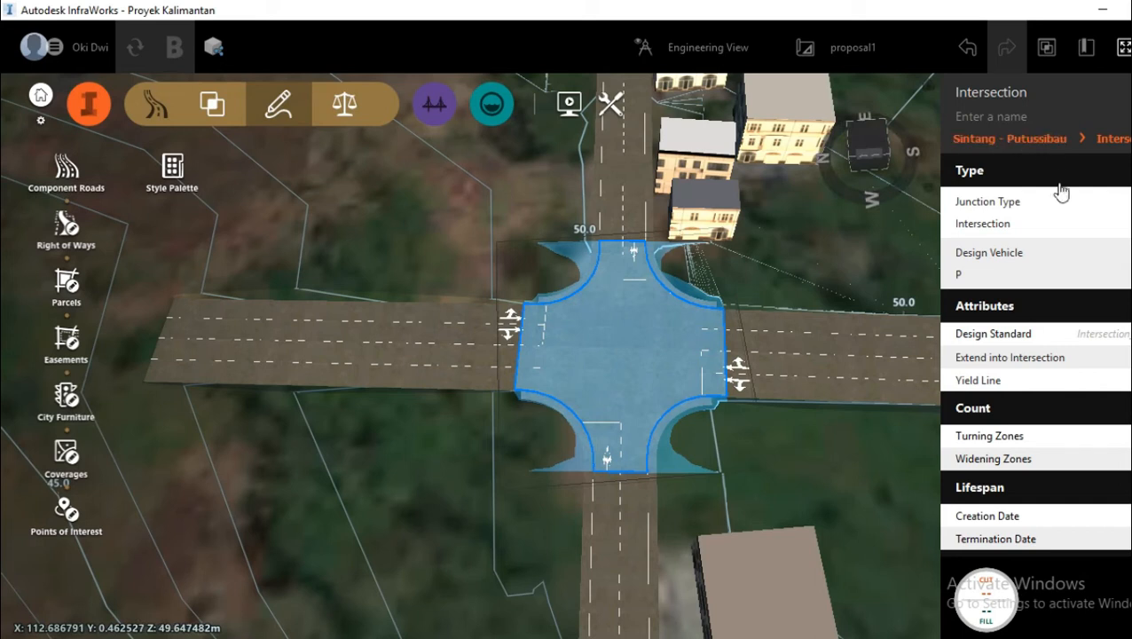
{"action": "left_click", "coordinate": [1006, 118]}
{"action": "type", "text": "persimpangan nunu"}
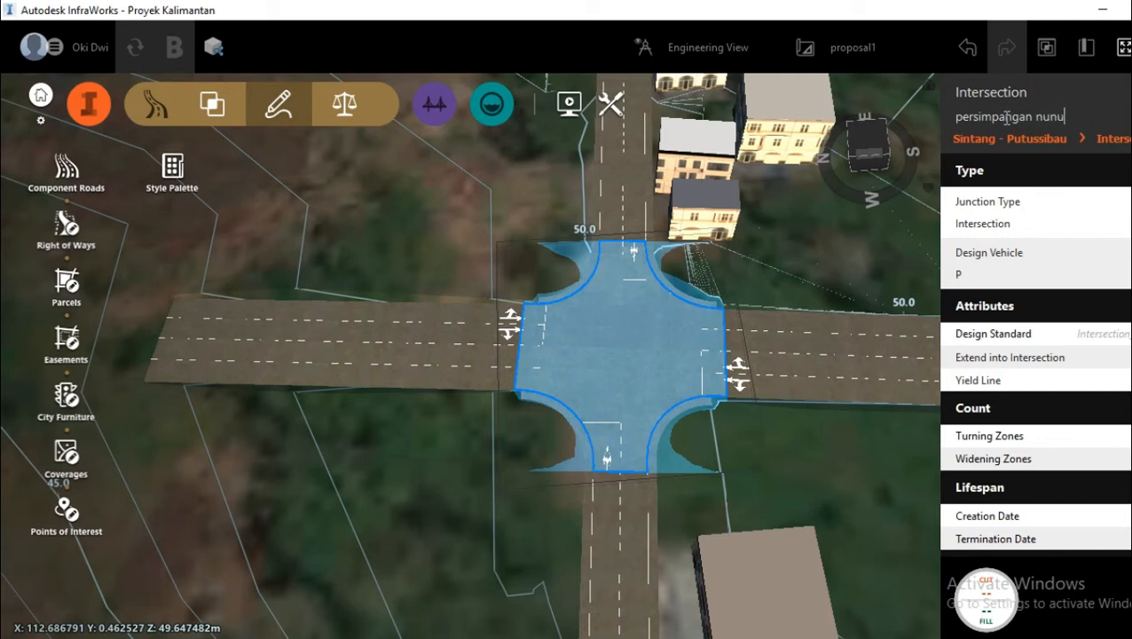
{"action": "type", "text": "kan"}
Step: Examine the intersection's available junction types, design vehicles and remaining properties
{"action": "left_click", "coordinate": [1129, 223]}
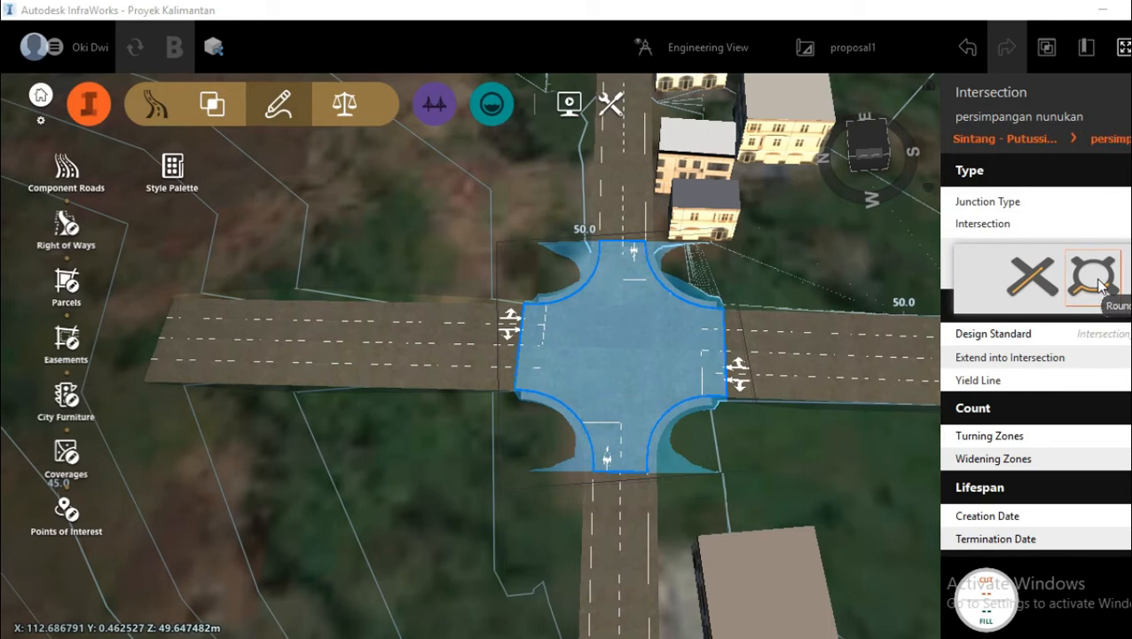
{"action": "left_click", "coordinate": [1055, 207]}
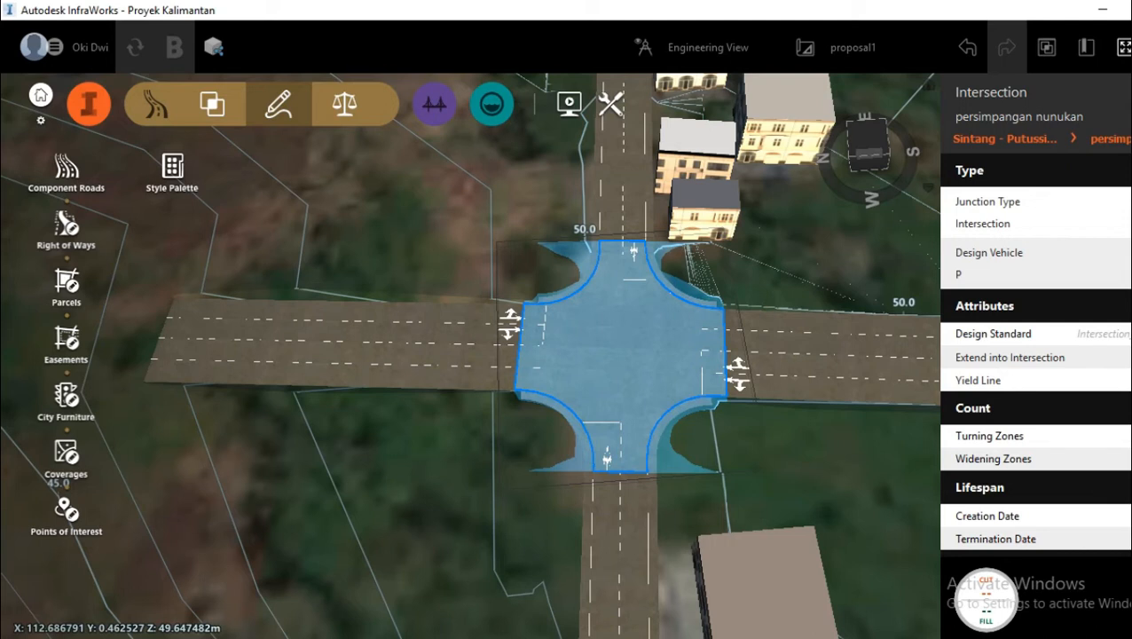
{"action": "left_click", "coordinate": [1128, 273]}
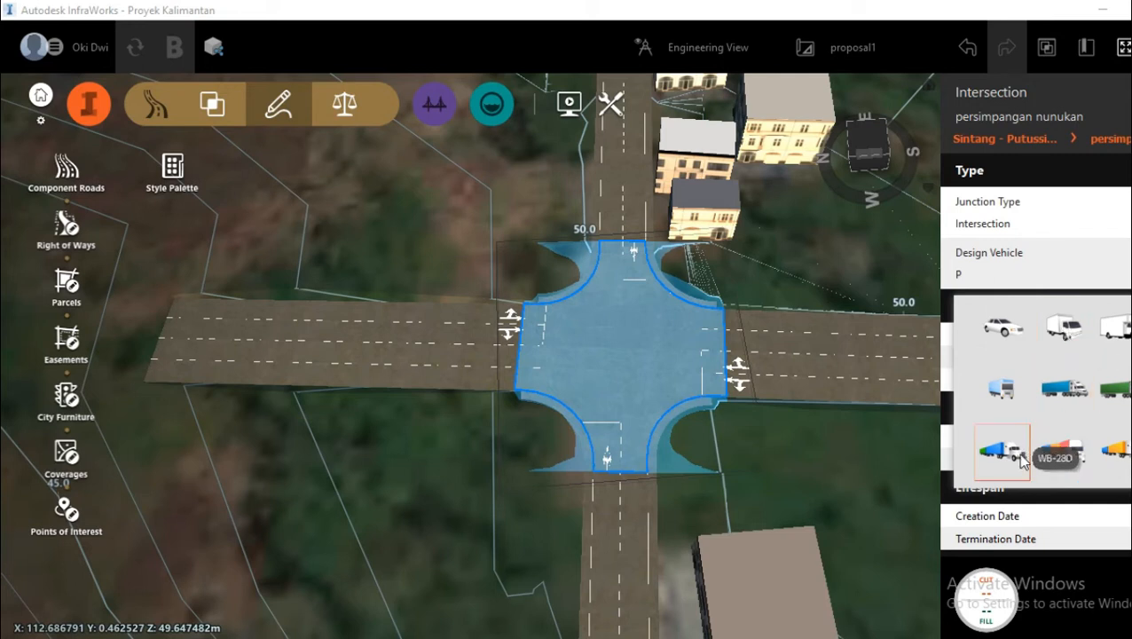
{"action": "left_click", "coordinate": [1070, 260]}
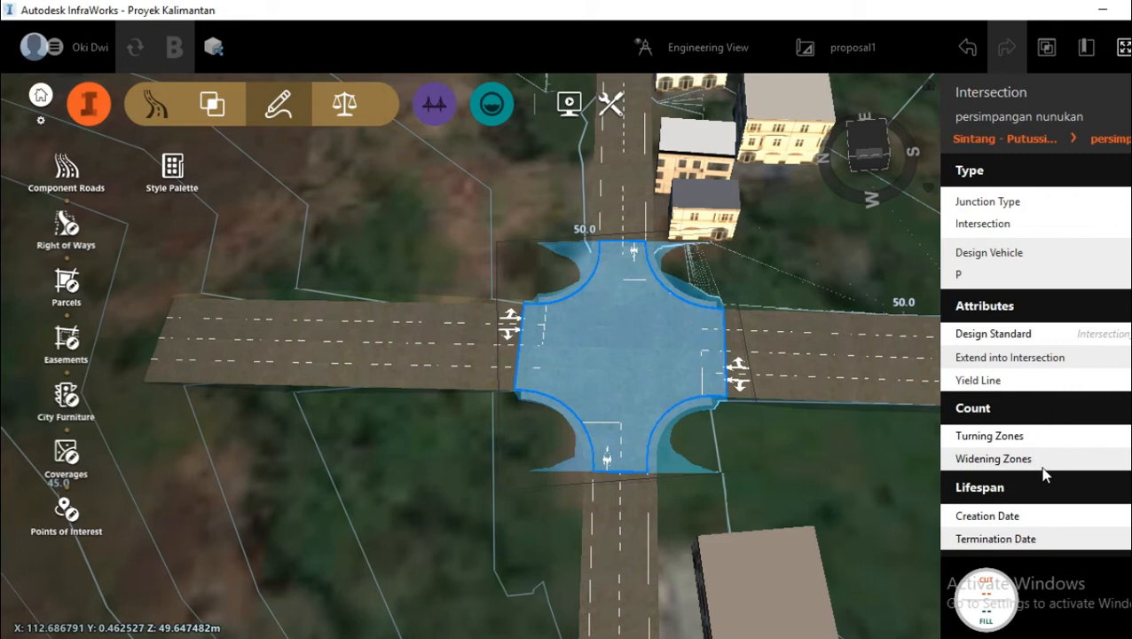
{"action": "scroll", "coordinate": [967, 470], "scroll_direction": "down", "scroll_amount": 1}
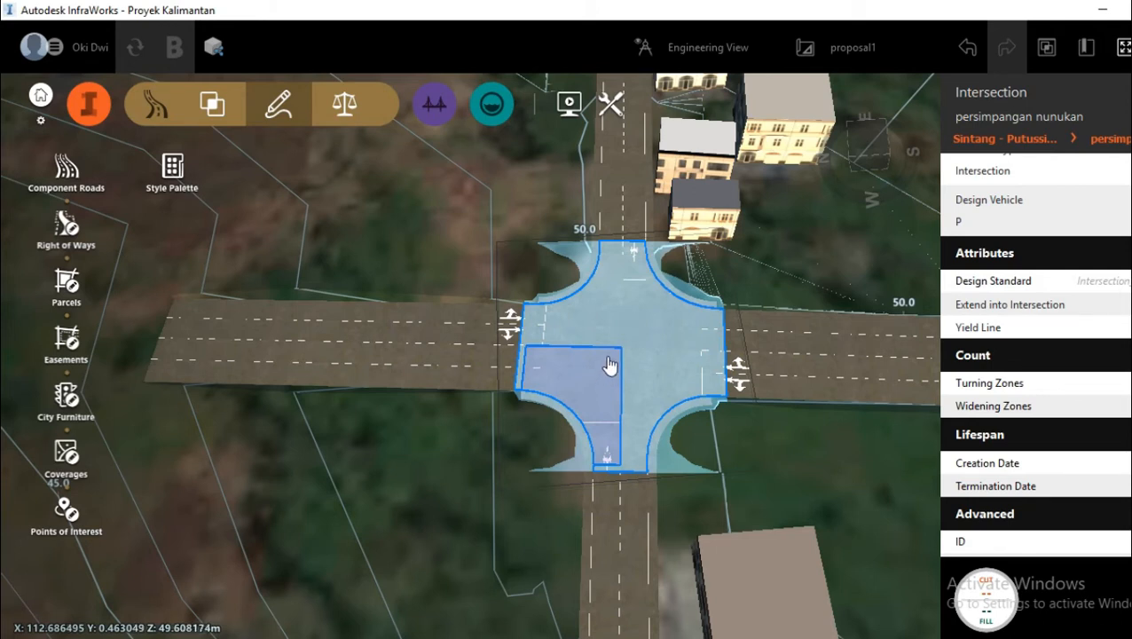
Step: Enlarge the simple-curve radius of the intersection's northwest turning zone to about 15.2 m
{"action": "left_click", "coordinate": [607, 370]}
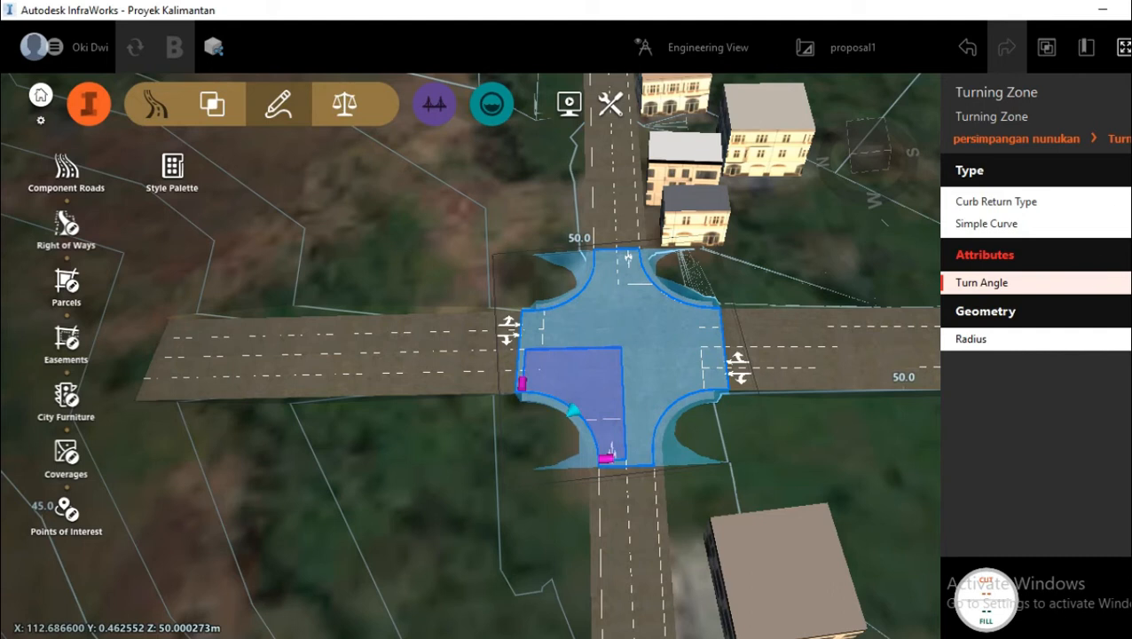
{"action": "left_click", "coordinate": [1123, 215]}
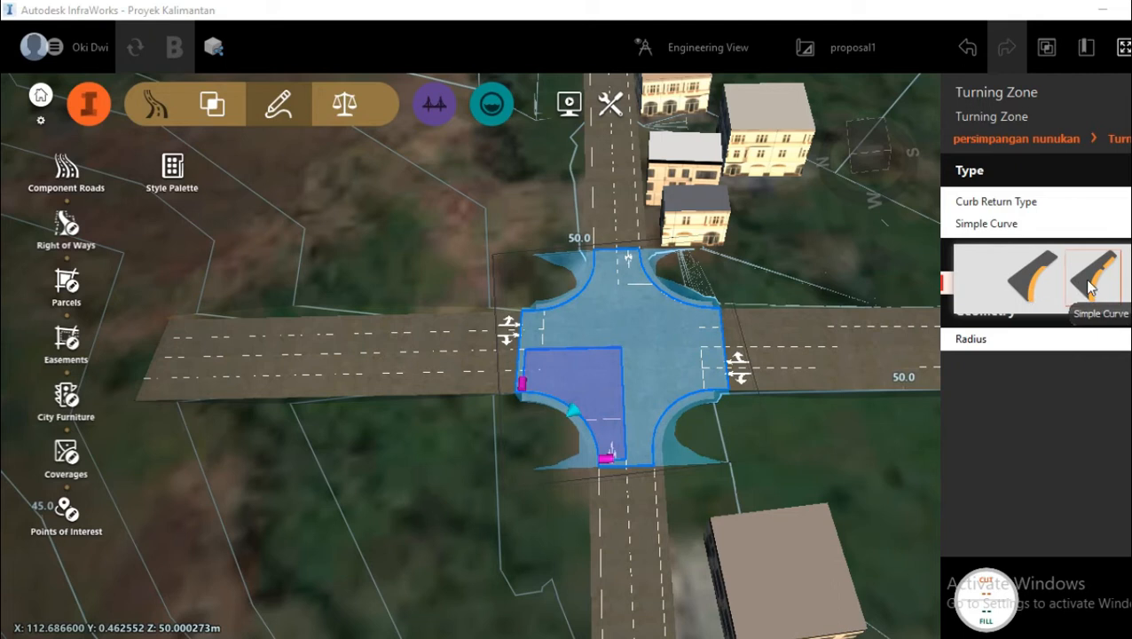
{"action": "left_click", "coordinate": [984, 434]}
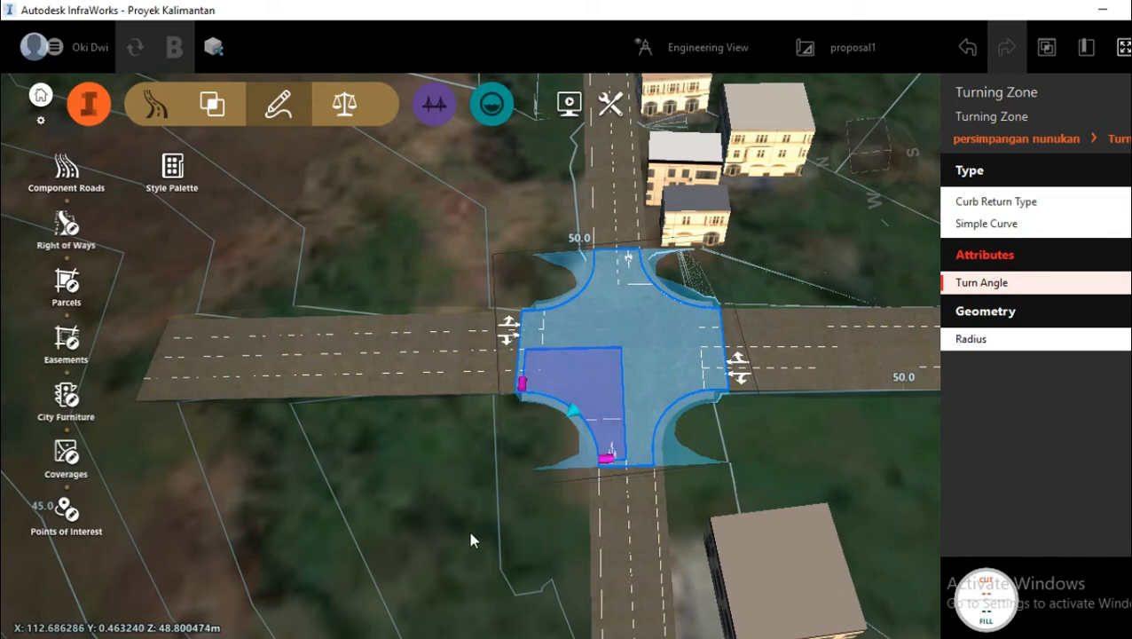
{"action": "left_click_drag", "start_coordinate": [474, 526], "coordinate": [474, 507]}
{"action": "middle_click_drag", "start_coordinate": [474, 513], "coordinate": [475, 498]}
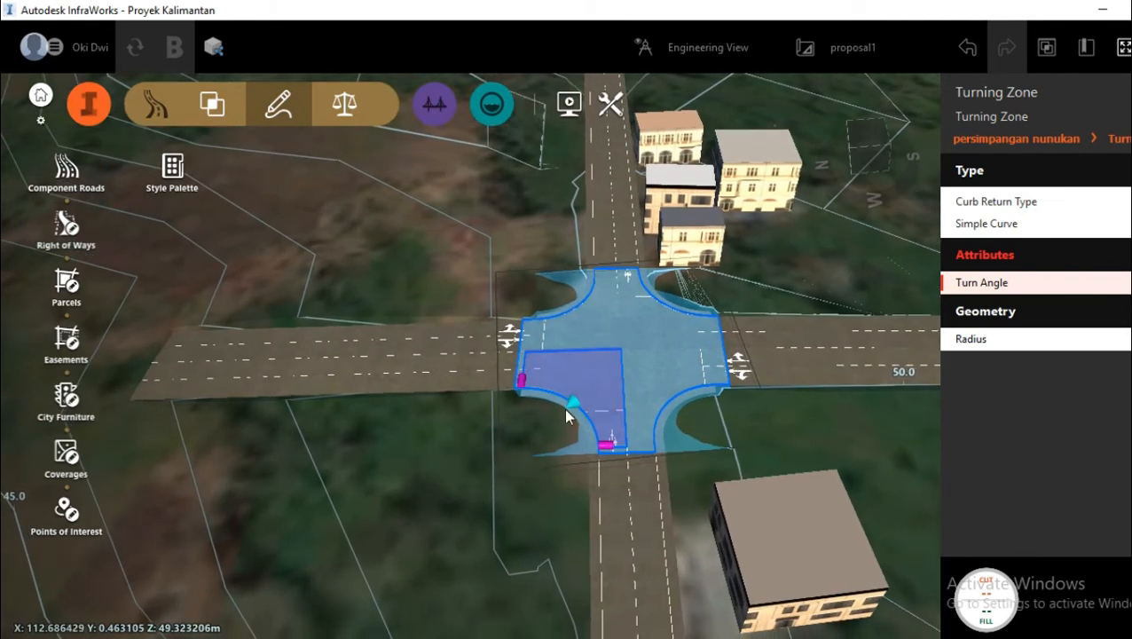
{"action": "scroll", "coordinate": [545, 421], "scroll_direction": "up", "scroll_amount": 3}
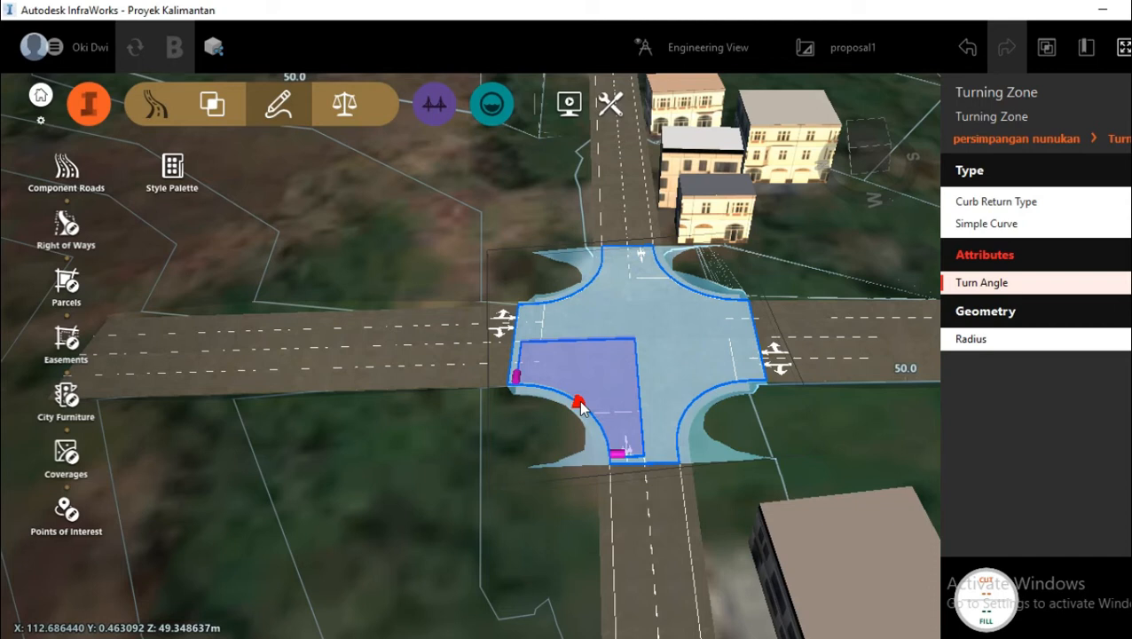
{"action": "left_click_drag", "start_coordinate": [578, 405], "coordinate": [569, 413]}
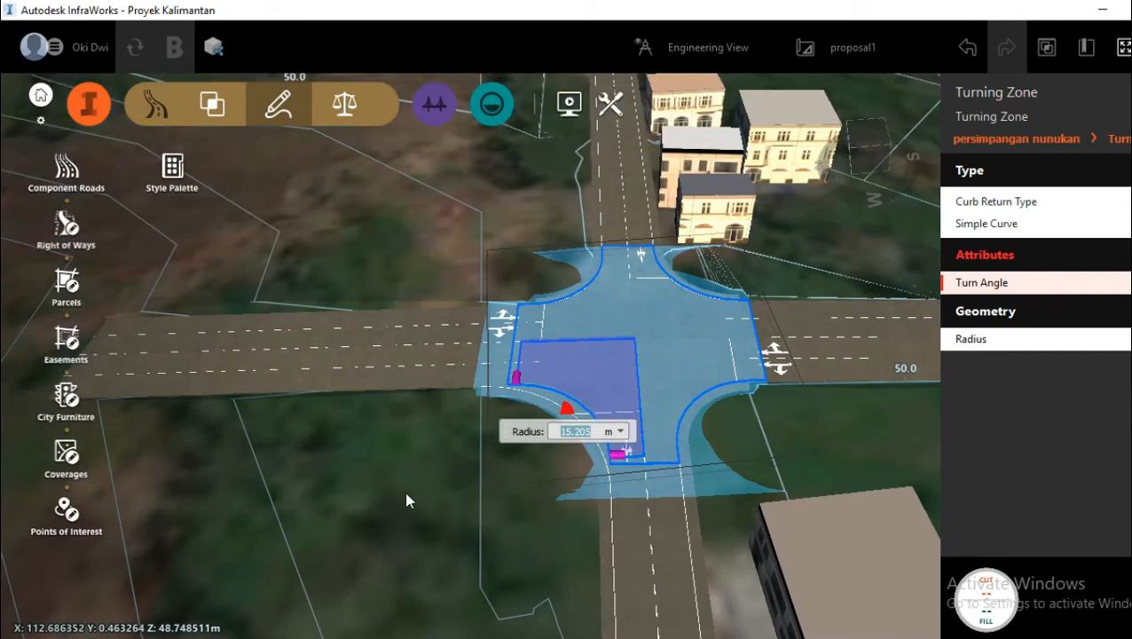
{"action": "key", "text": "Escape"}
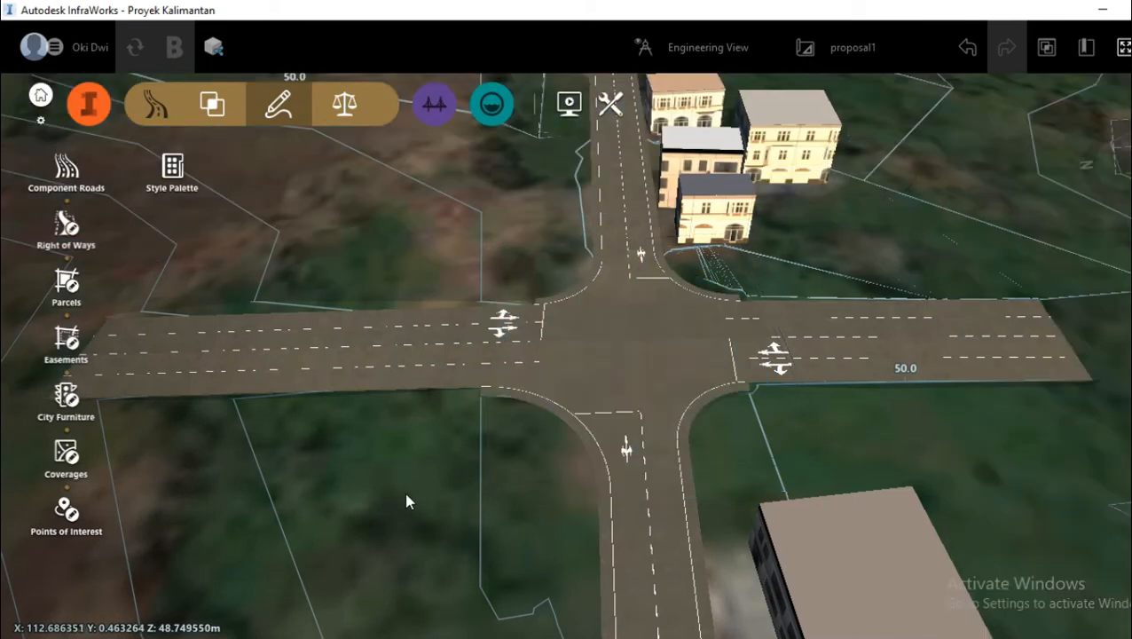
Step: Add and lengthen widenings at both ends of the northwest turning zone, along the existing road and the new road
{"action": "left_click", "coordinate": [581, 396]}
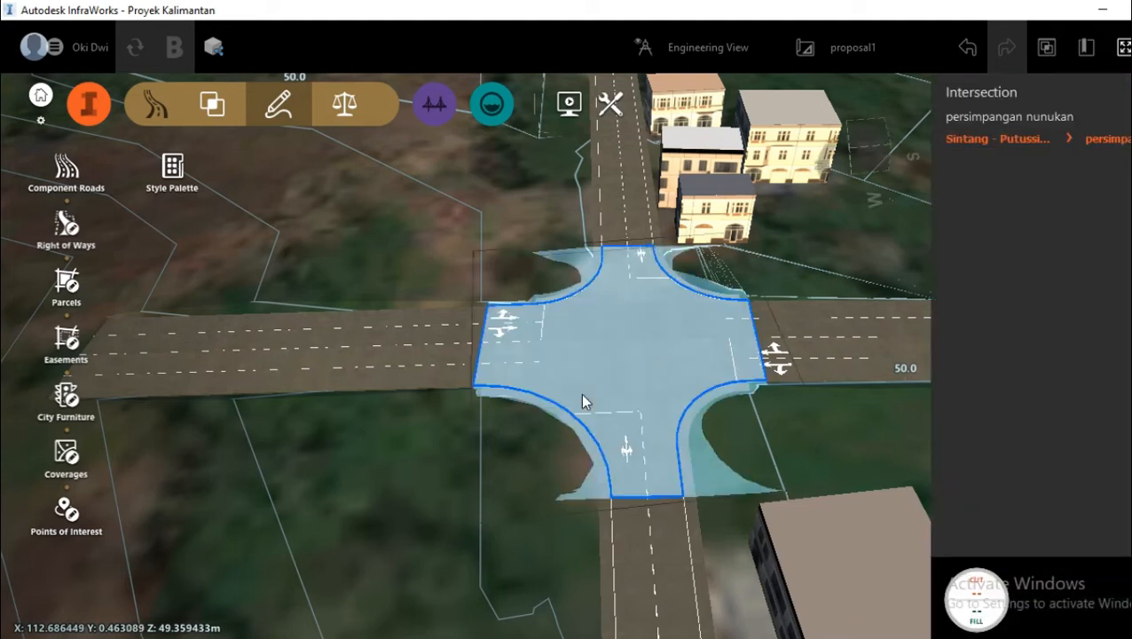
{"action": "left_click", "coordinate": [585, 401]}
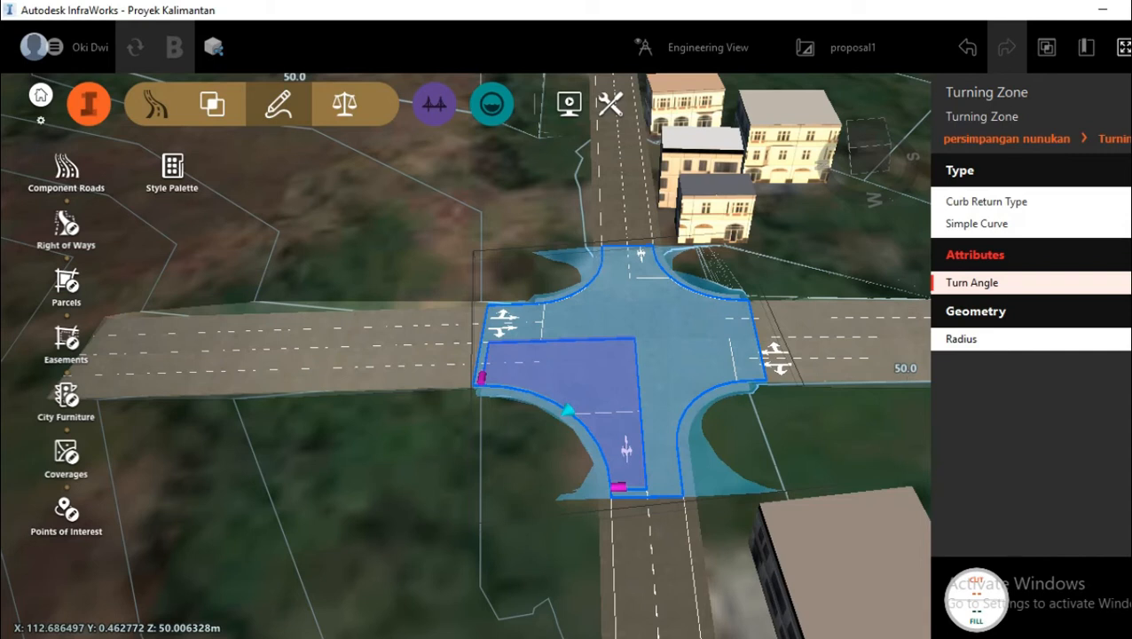
{"action": "left_click_drag", "start_coordinate": [872, 455], "coordinate": [864, 421]}
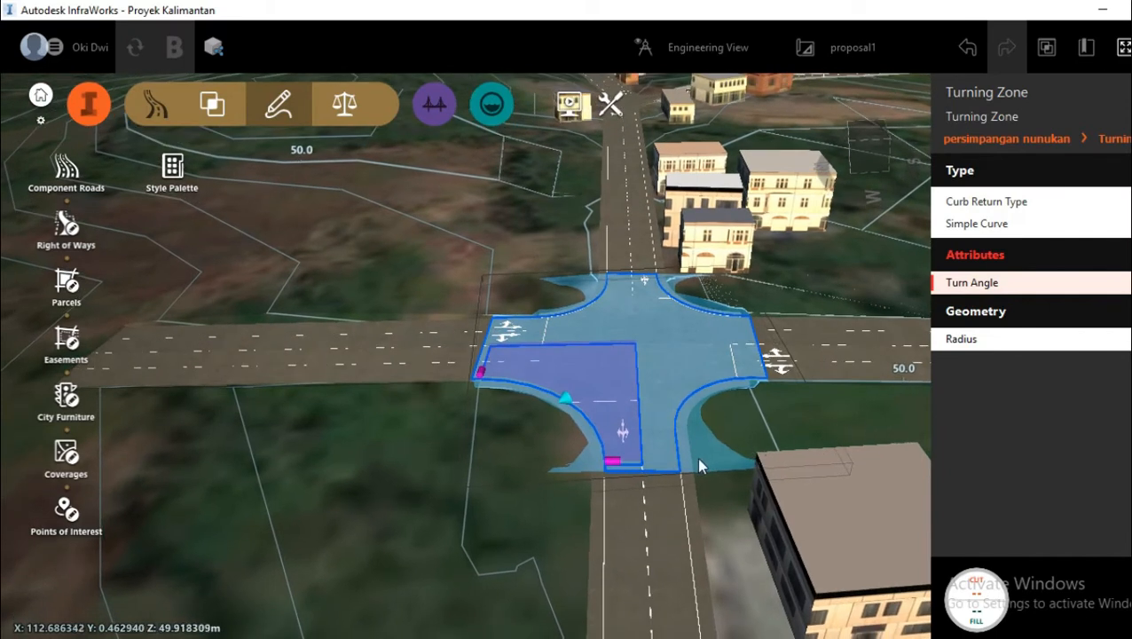
{"action": "left_click", "coordinate": [613, 459]}
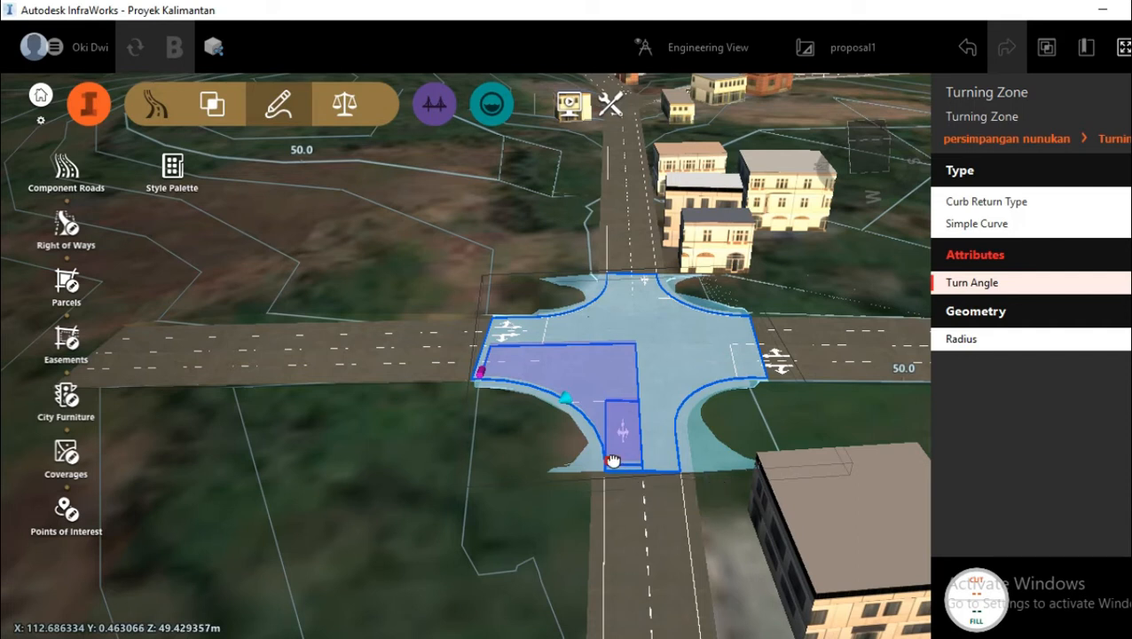
{"action": "left_click_drag", "start_coordinate": [608, 479], "coordinate": [592, 540]}
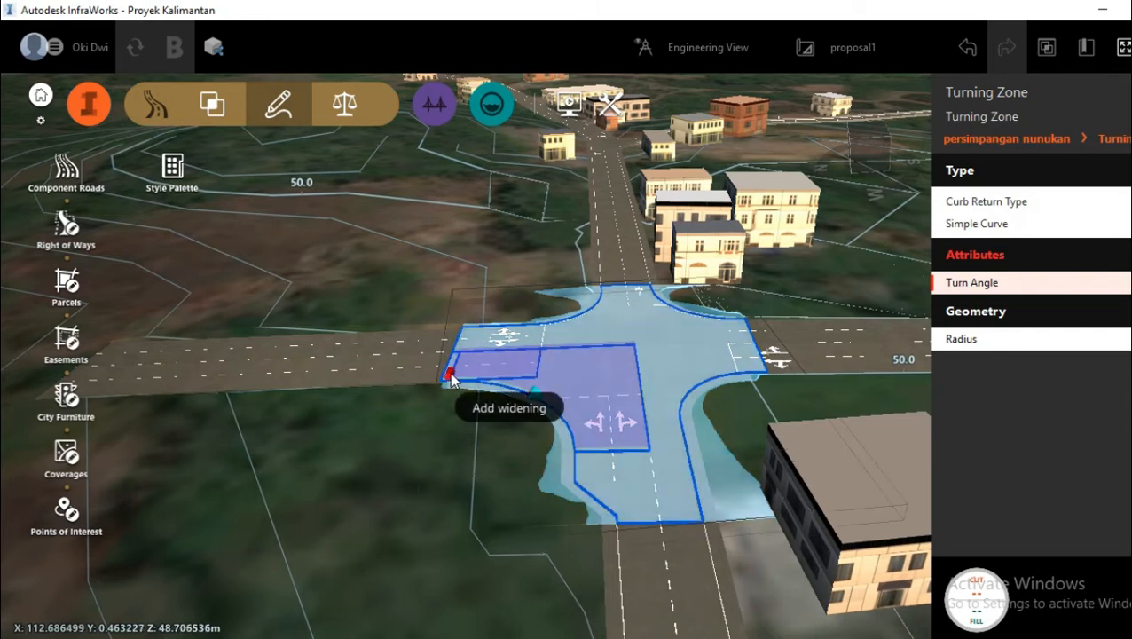
{"action": "left_click_drag", "start_coordinate": [452, 378], "coordinate": [373, 375]}
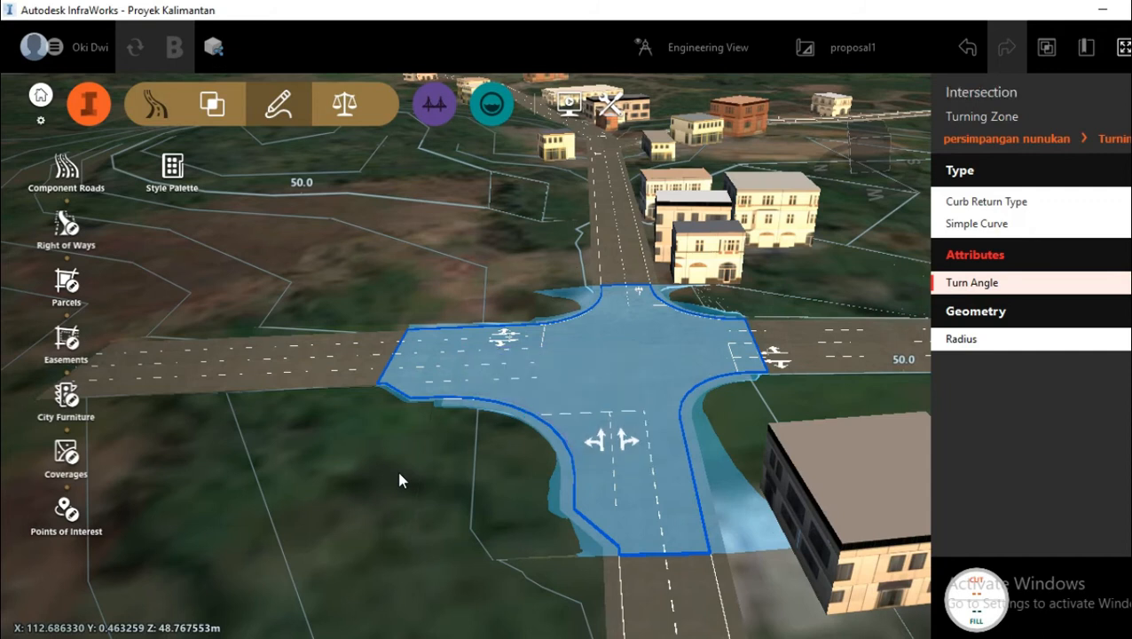
{"action": "key", "text": "Escape"}
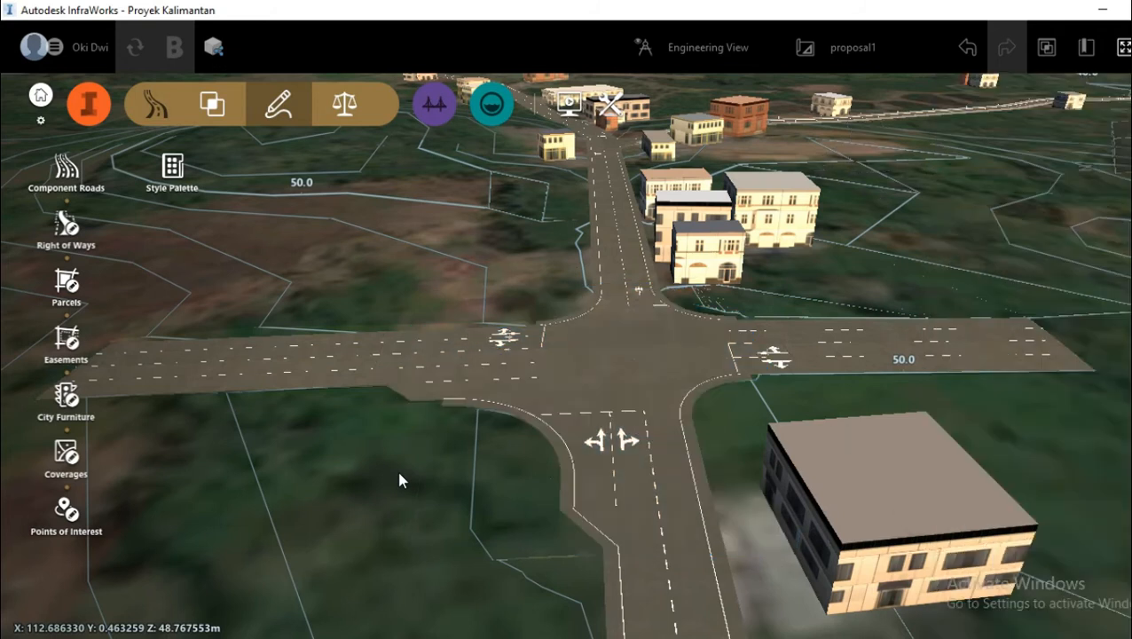
Step: Change the junction type of the "persimpangan nunukan" intersection to a roundabout
{"action": "scroll", "coordinate": [613, 458], "scroll_direction": "down", "scroll_amount": 3}
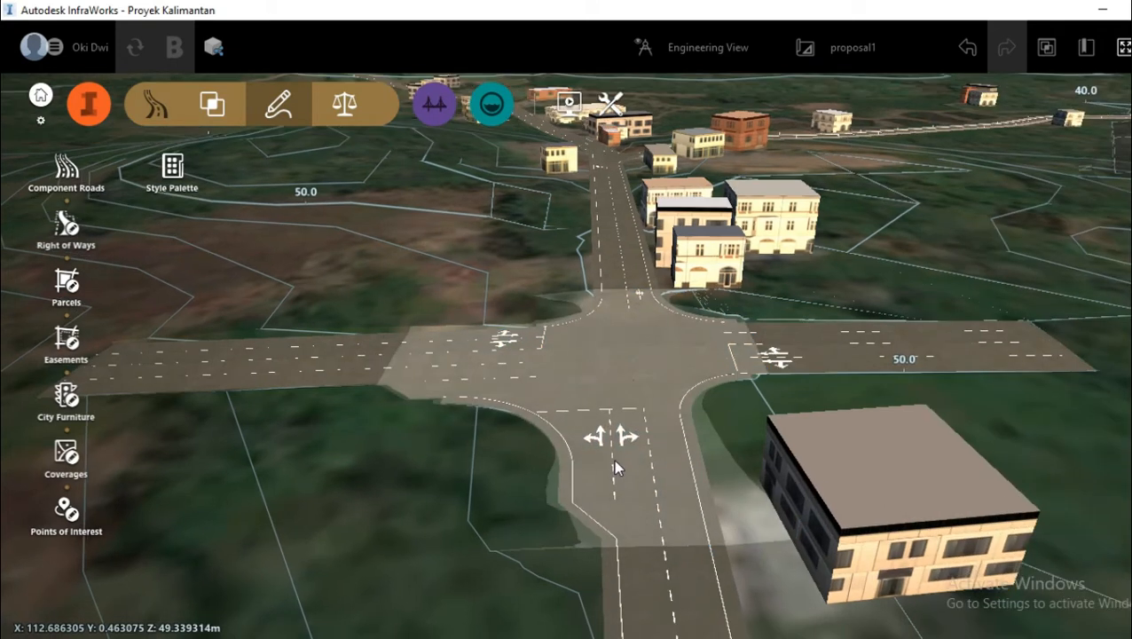
{"action": "left_click_drag", "start_coordinate": [610, 542], "coordinate": [619, 572]}
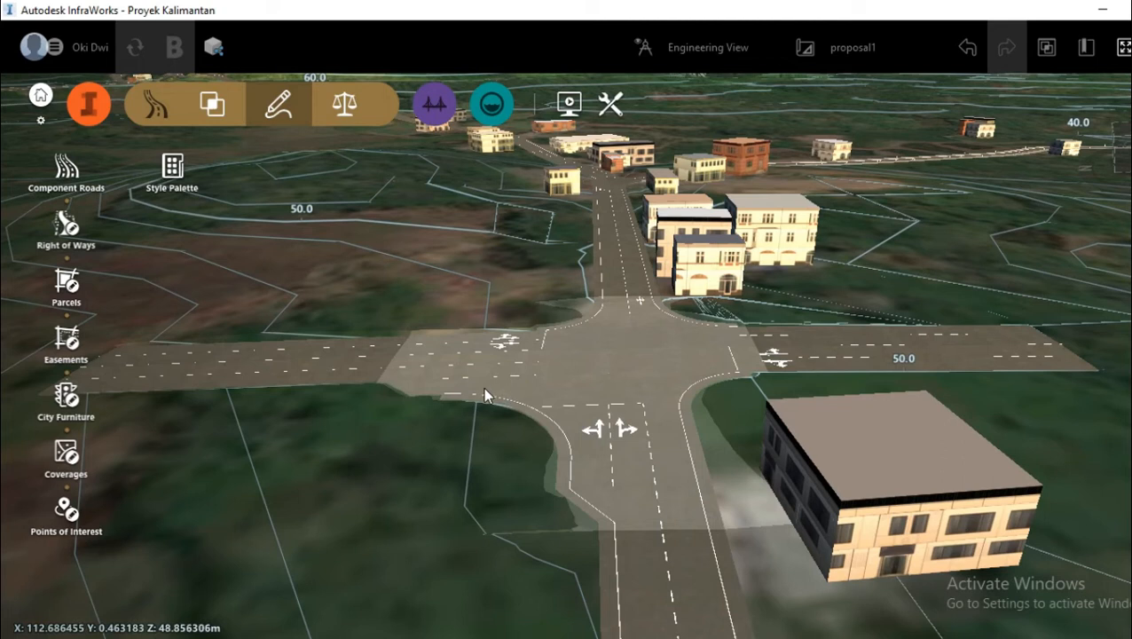
{"action": "left_click_drag", "start_coordinate": [651, 498], "coordinate": [650, 549]}
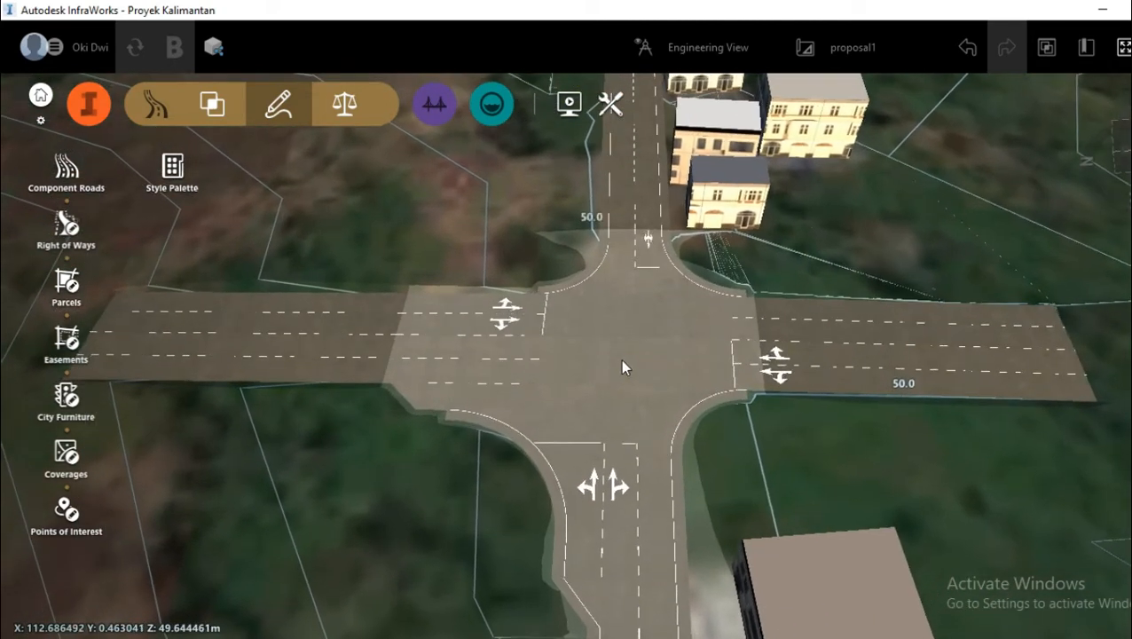
{"action": "left_click", "coordinate": [621, 361]}
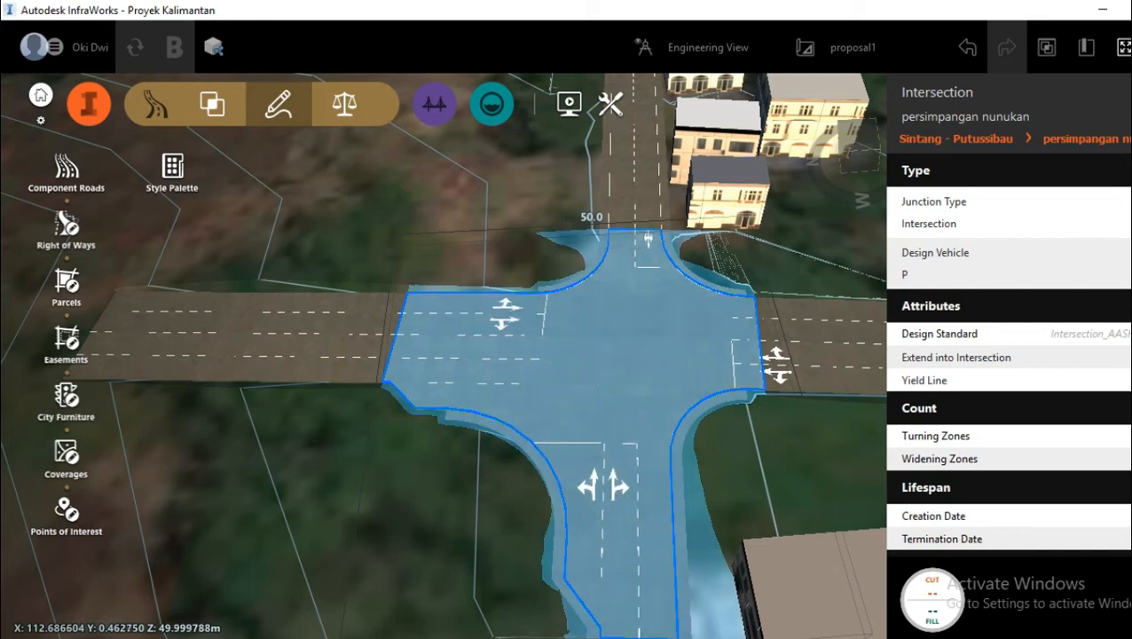
{"action": "left_click", "coordinate": [1128, 213]}
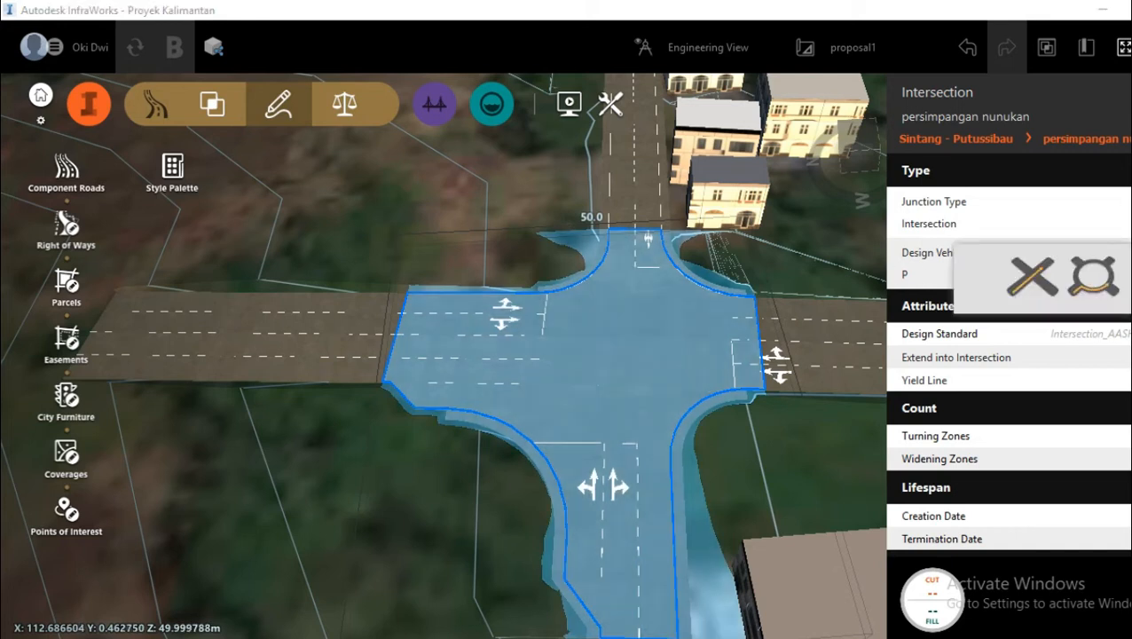
{"action": "left_click", "coordinate": [1093, 274]}
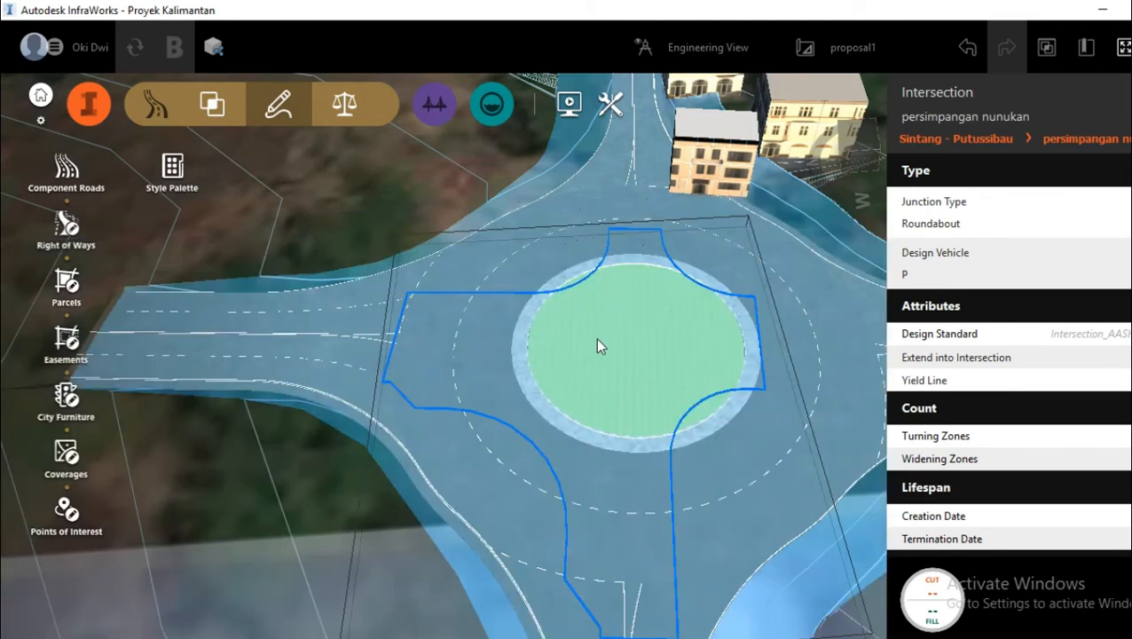
Step: Examine the roundabout's geometry properties and its roundel's diameter, apron and centre island dimensions
{"action": "left_click", "coordinate": [597, 346]}
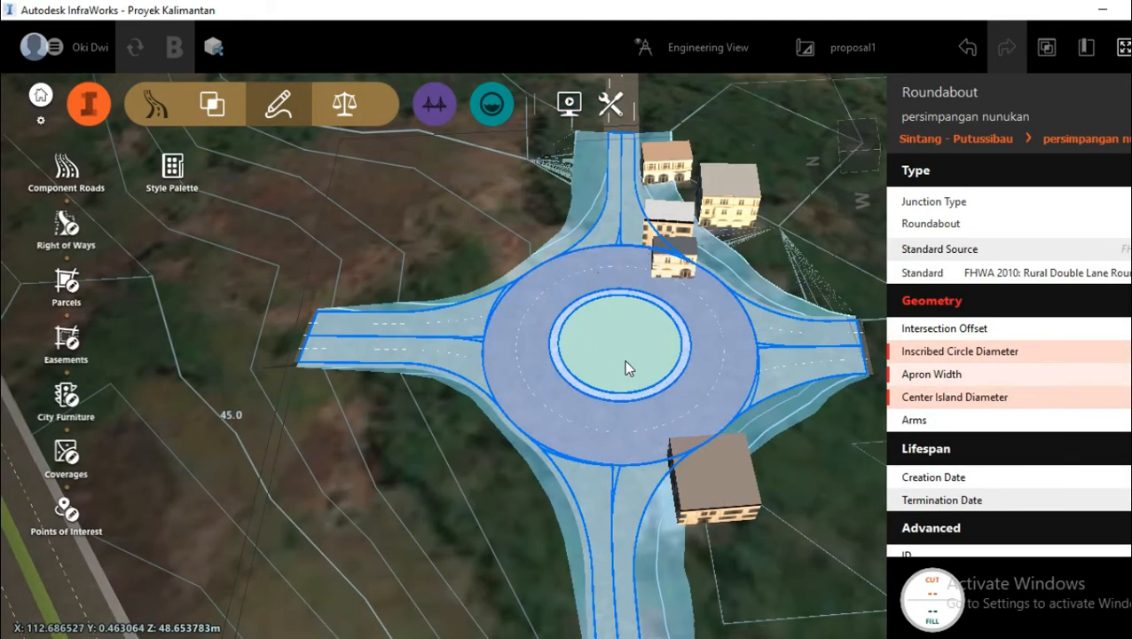
{"action": "scroll", "coordinate": [624, 363], "scroll_direction": "up", "scroll_amount": 3}
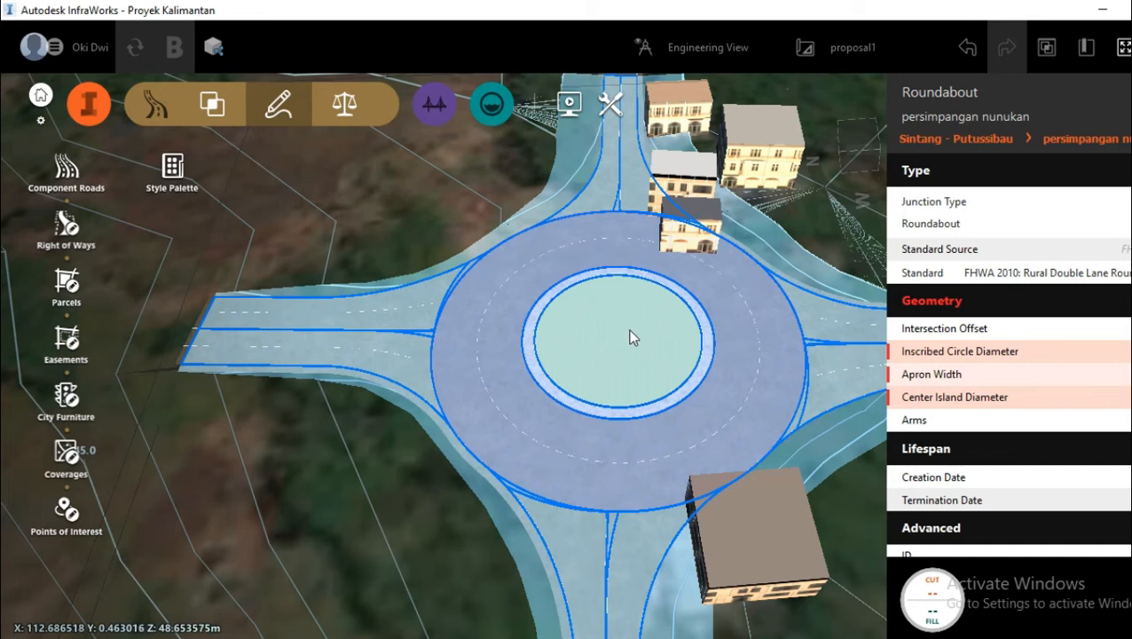
{"action": "left_click", "coordinate": [634, 304]}
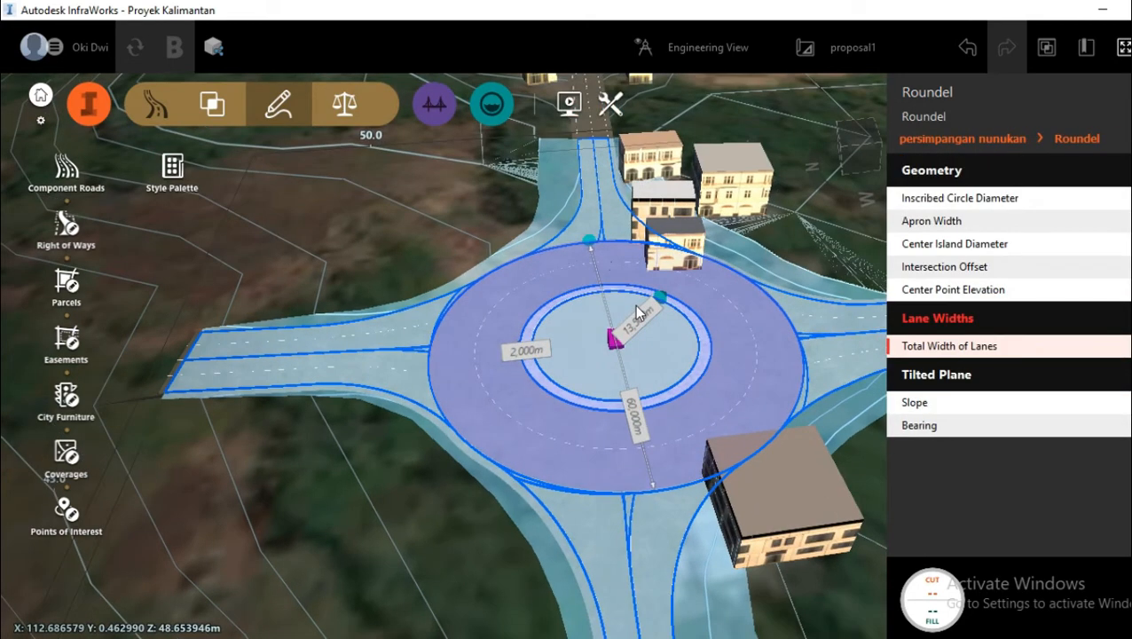
{"action": "left_click_drag", "start_coordinate": [635, 300], "coordinate": [619, 275]}
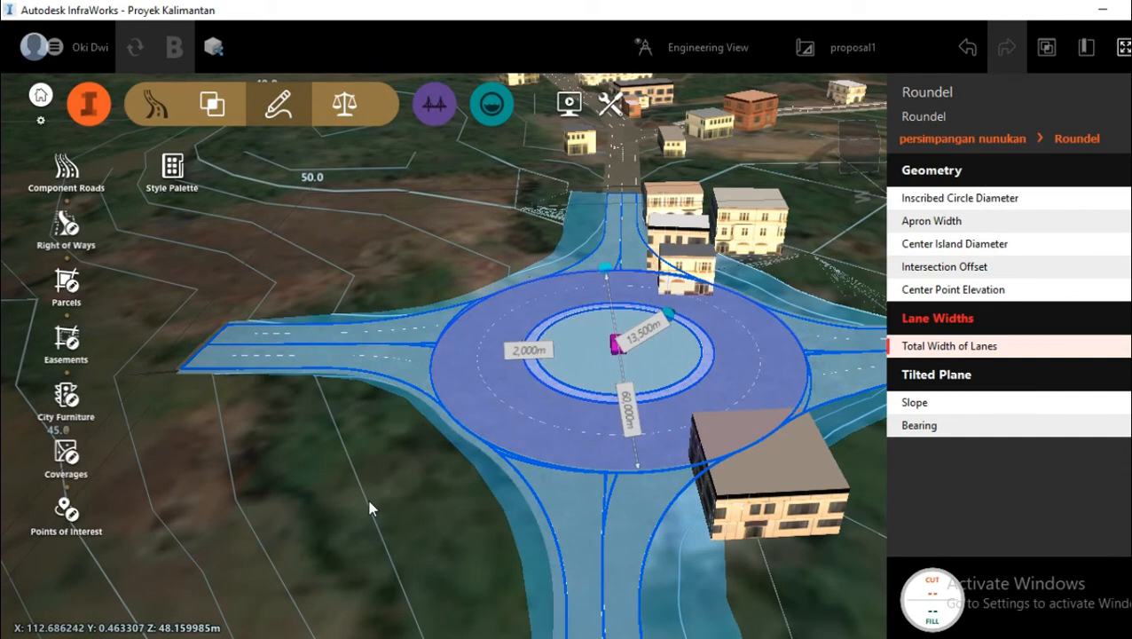
{"action": "left_click", "coordinate": [372, 508]}
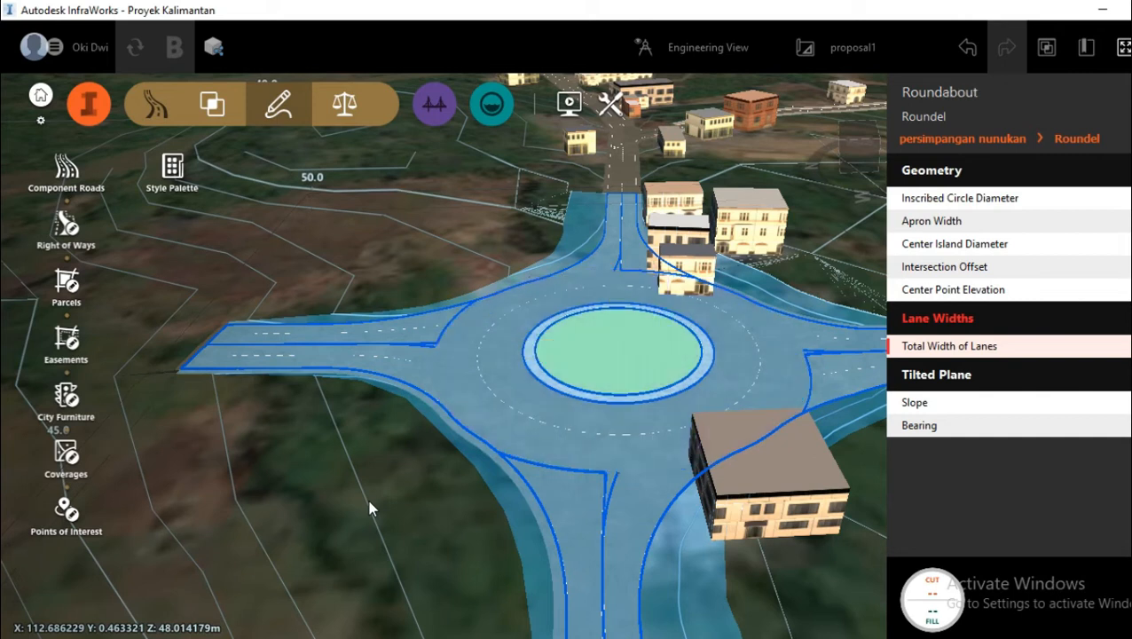
{"action": "left_click", "coordinate": [372, 508]}
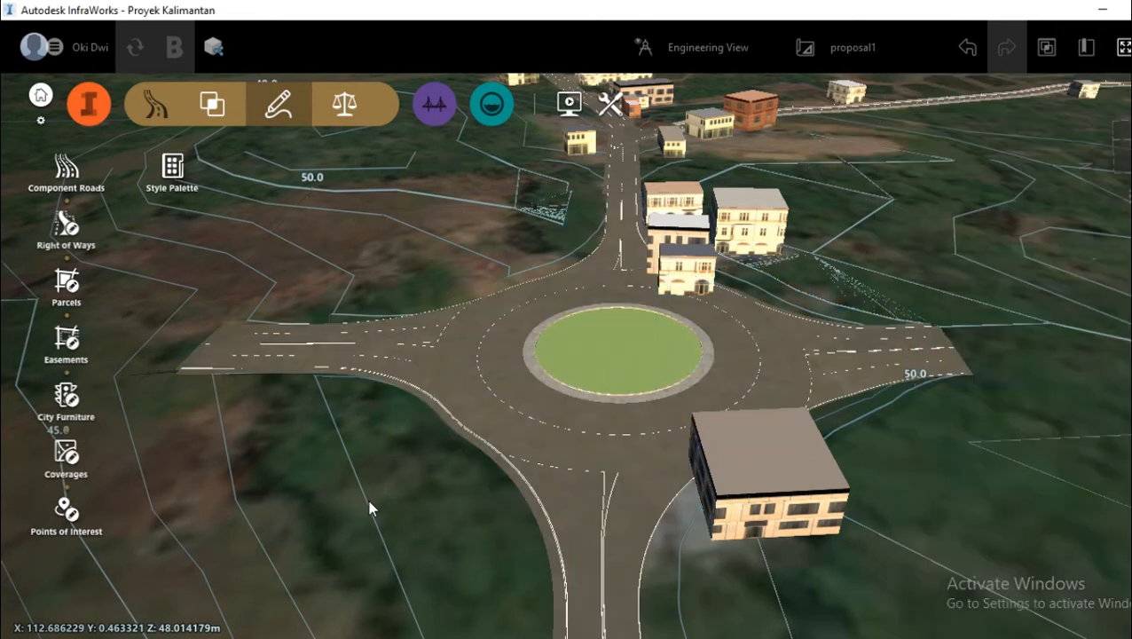
{"action": "left_click_drag", "start_coordinate": [661, 454], "coordinate": [641, 523]}
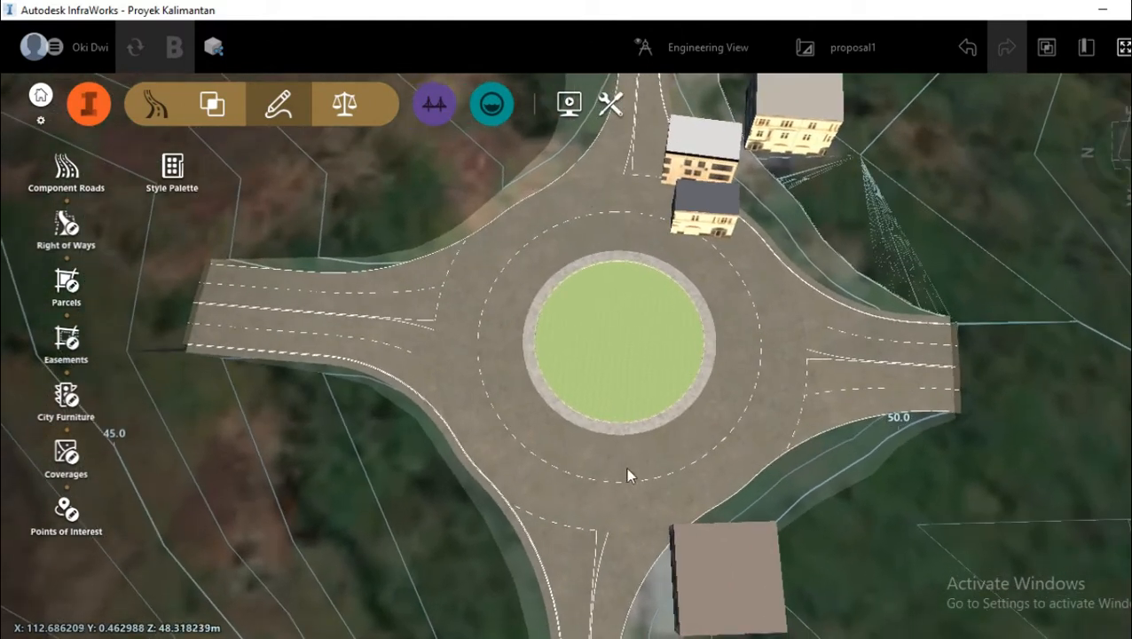
Step: Convert the roundabout back to the Intersection junction type
{"action": "left_click", "coordinate": [622, 347]}
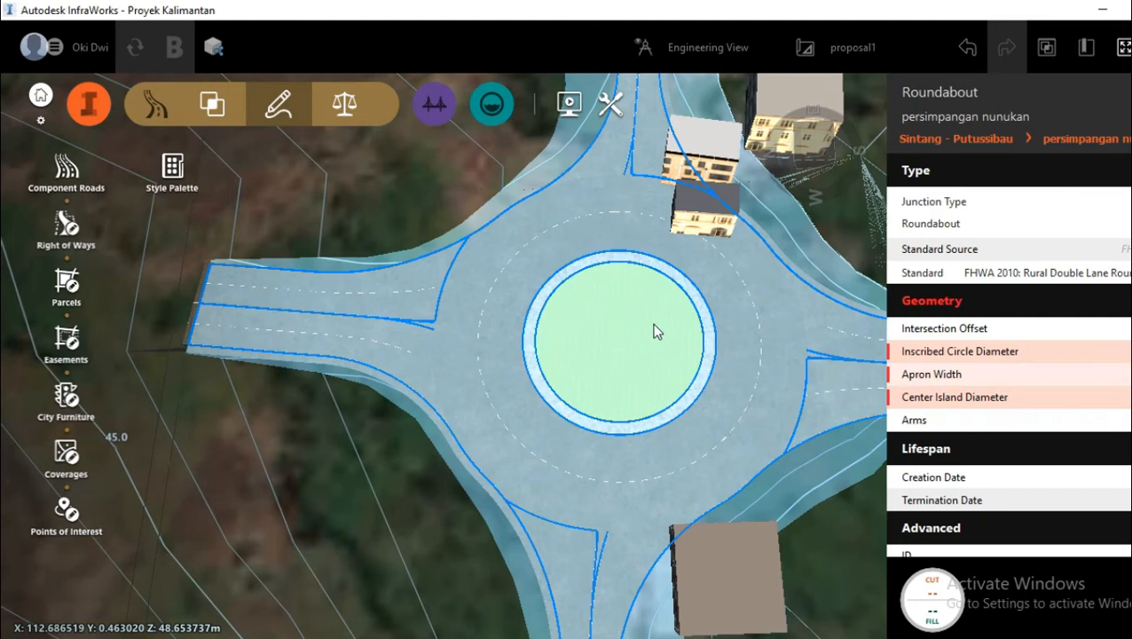
{"action": "left_click", "coordinate": [1126, 213]}
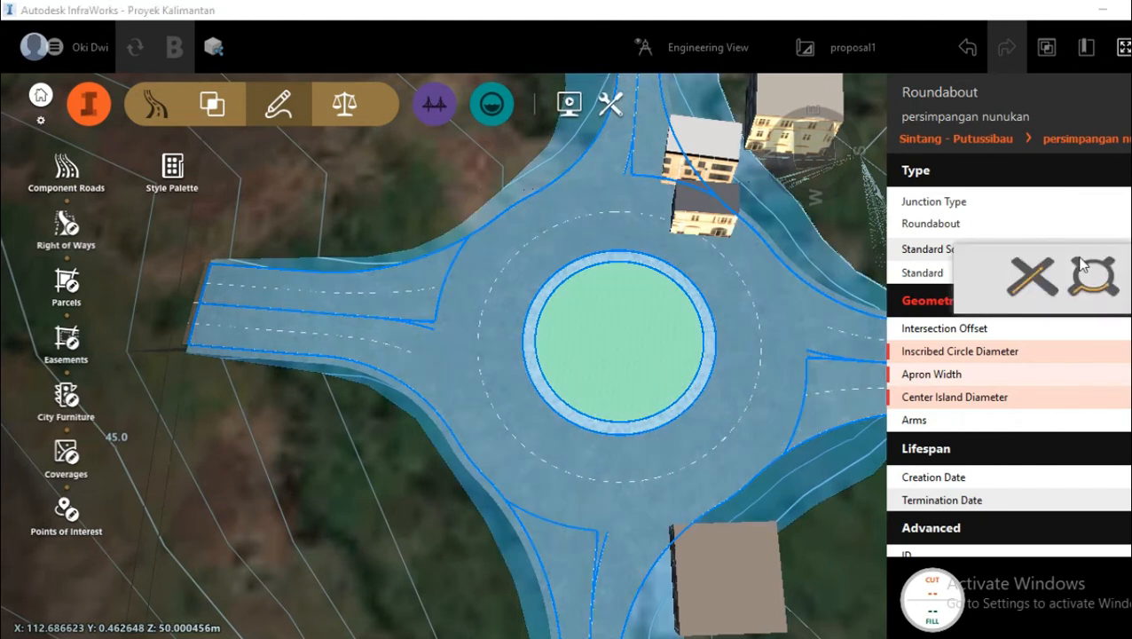
{"action": "left_click", "coordinate": [1035, 276]}
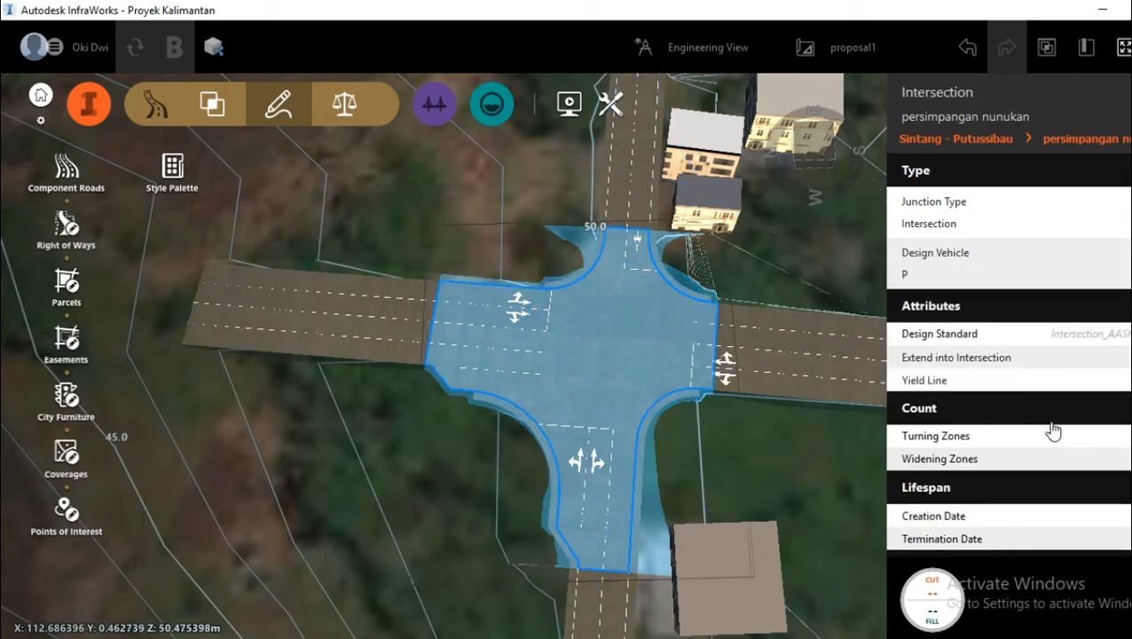
Step: Set the intersection's design vehicle to the WB-19 truck
{"action": "left_click", "coordinate": [1129, 266]}
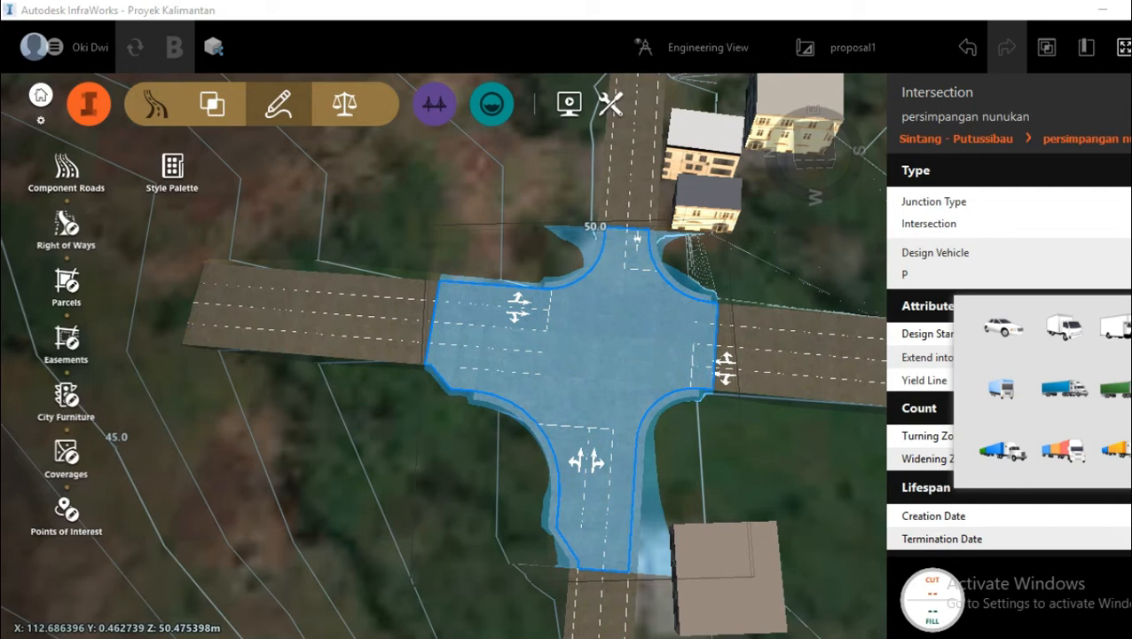
{"action": "left_click", "coordinate": [1064, 391]}
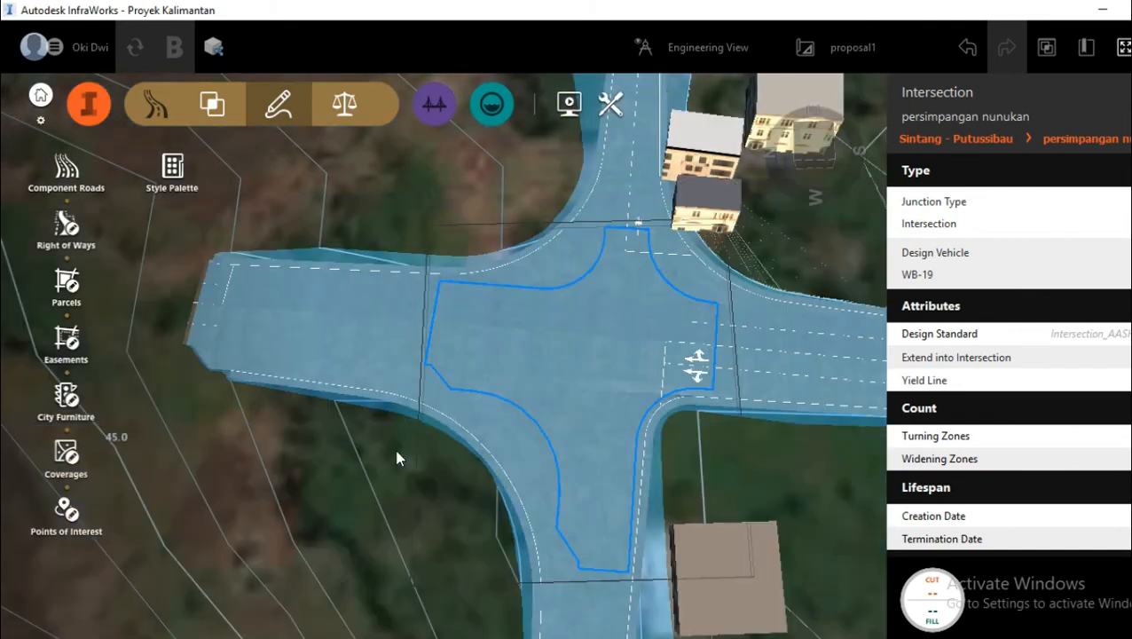
{"action": "key", "text": "Escape"}
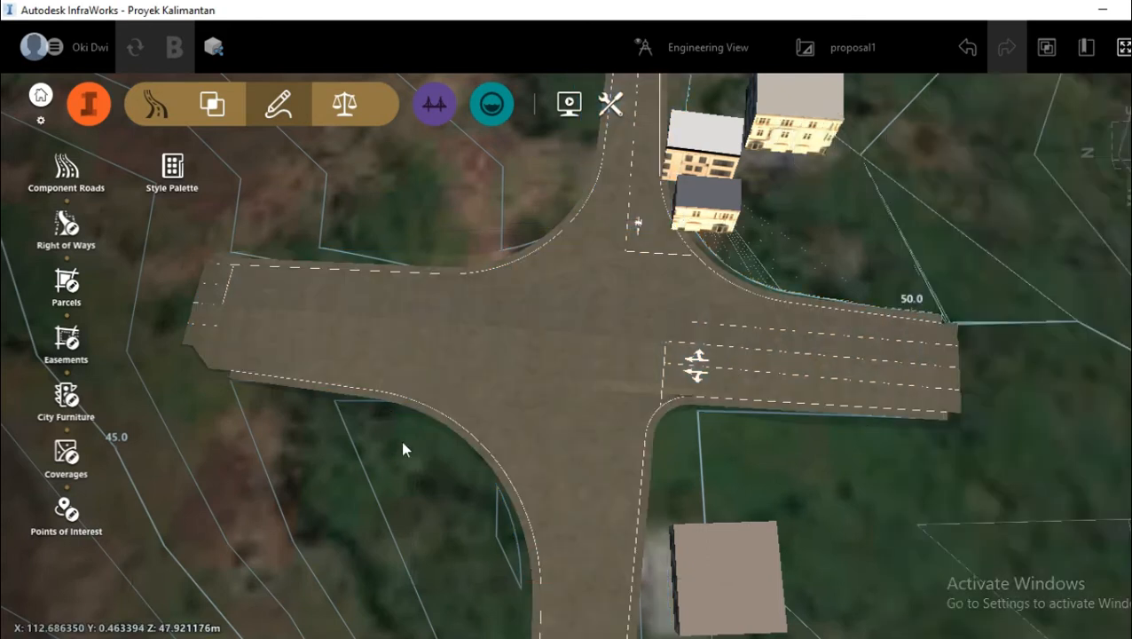
{"action": "left_click_drag", "start_coordinate": [774, 464], "coordinate": [756, 436]}
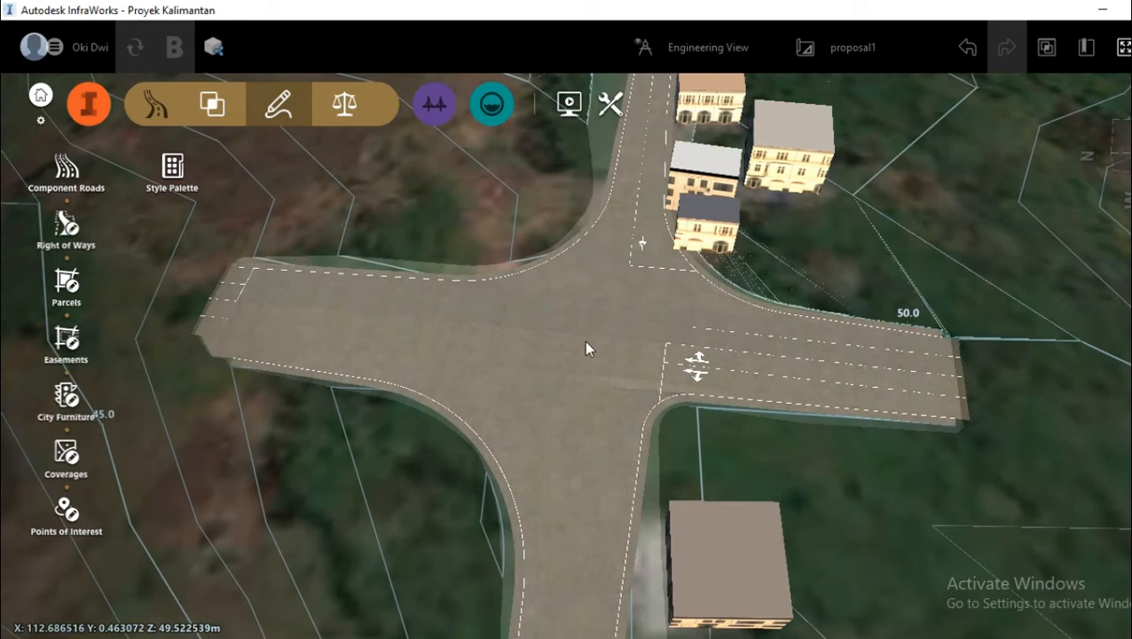
Step: Examine the intersection's individual turning zones and their curb return type and geometry properties
{"action": "left_click", "coordinate": [586, 342]}
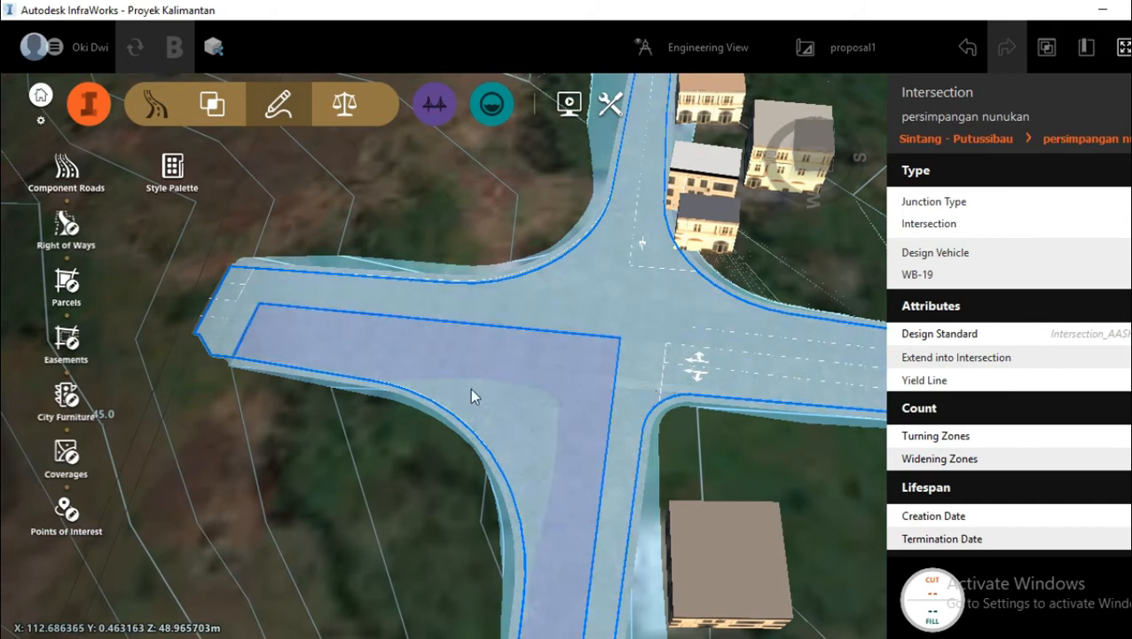
{"action": "left_click", "coordinate": [526, 488]}
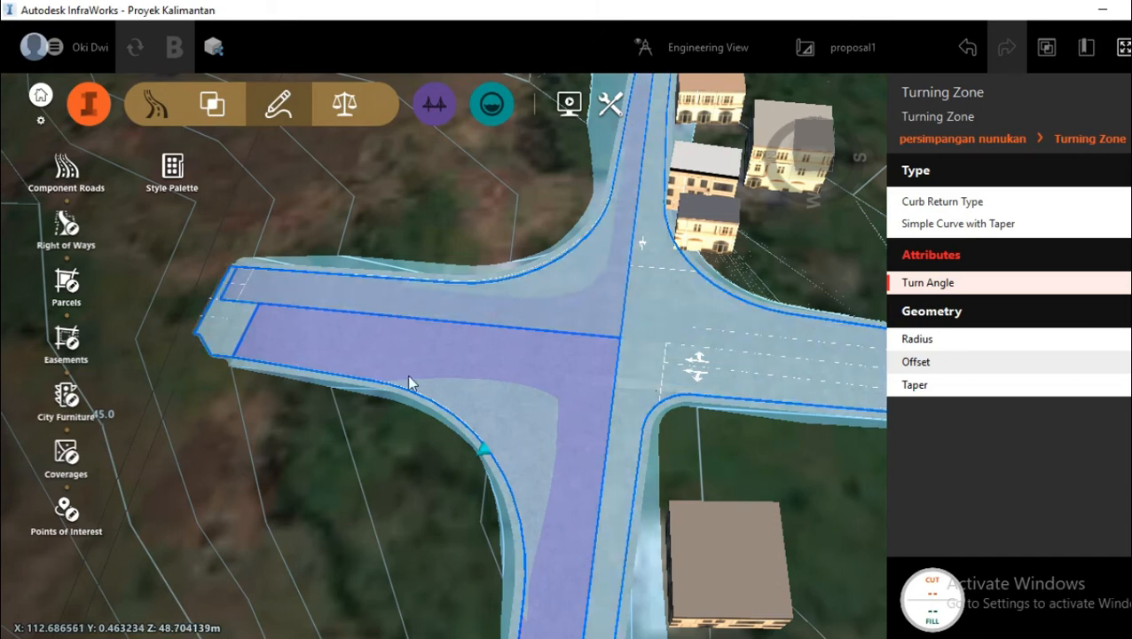
{"action": "scroll", "coordinate": [330, 433], "scroll_direction": "down", "scroll_amount": 2}
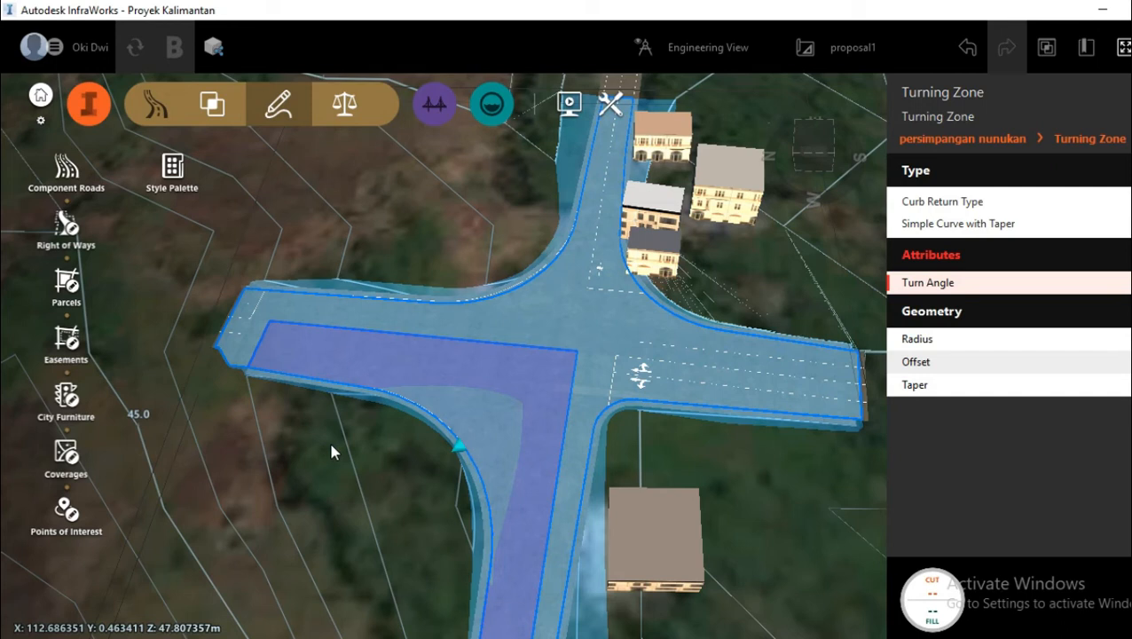
{"action": "left_click_drag", "start_coordinate": [334, 447], "coordinate": [351, 457]}
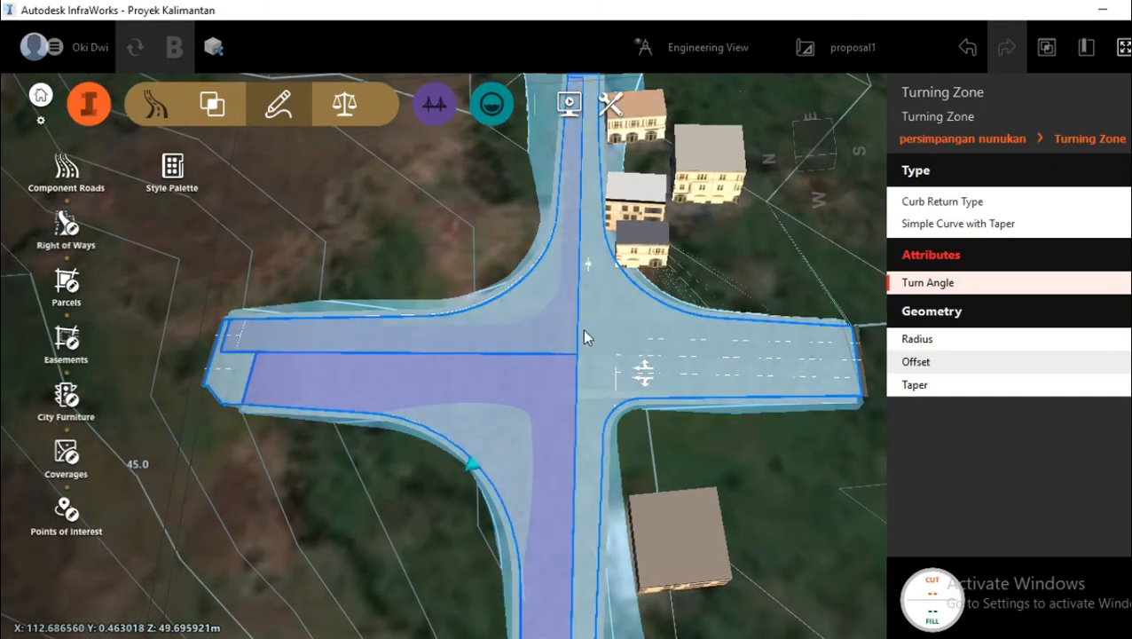
{"action": "left_click", "coordinate": [581, 330]}
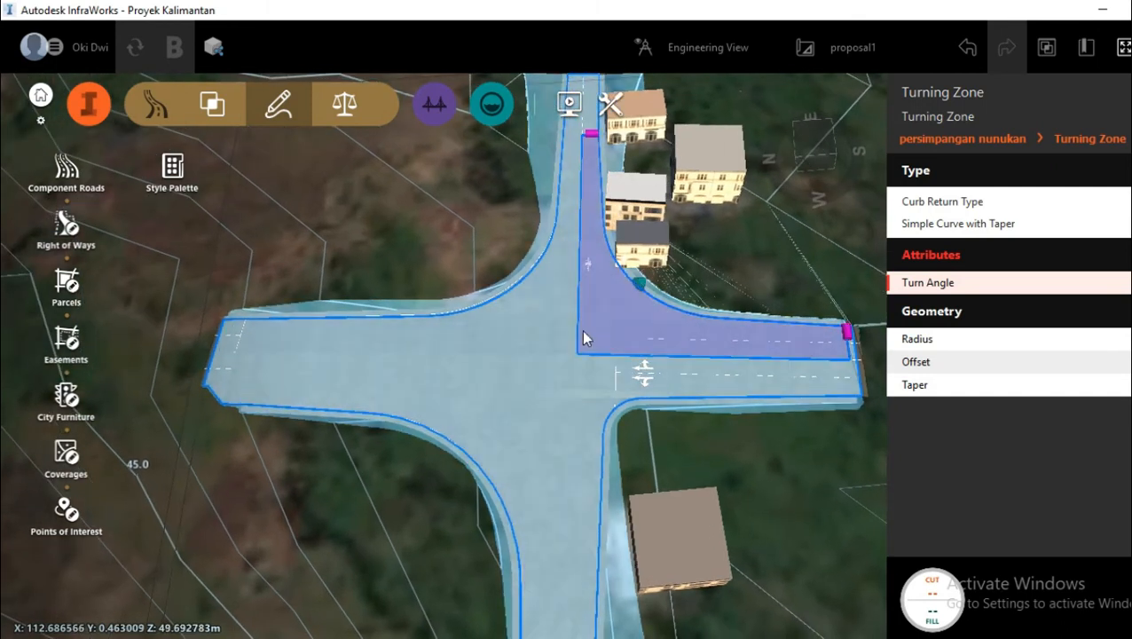
{"action": "left_click", "coordinate": [541, 367]}
{"action": "key", "text": "Escape"}
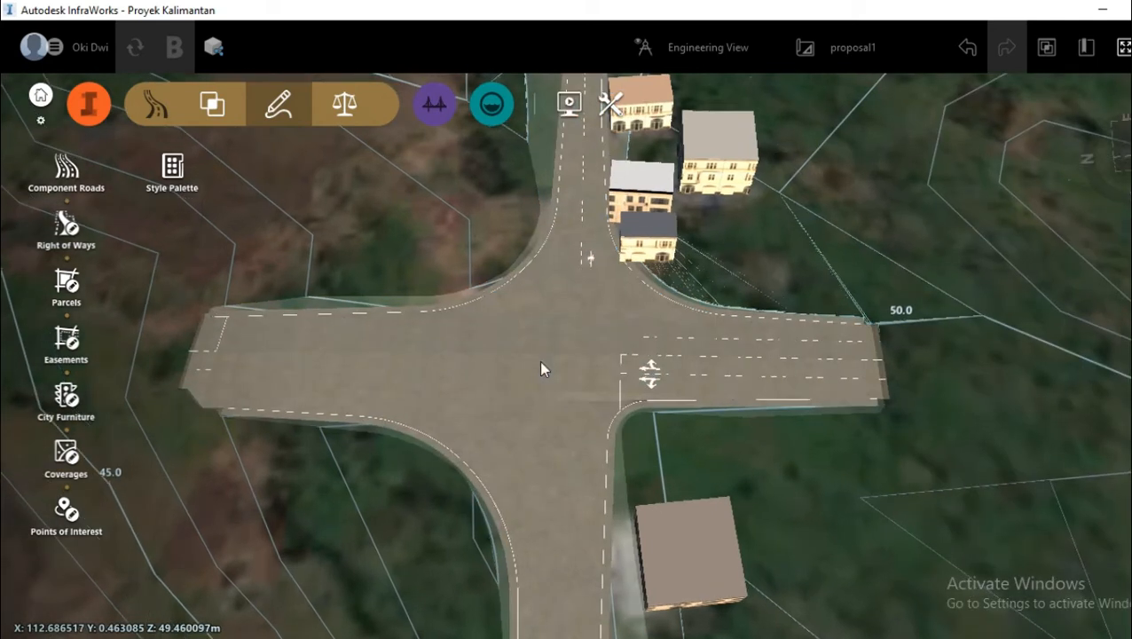
Step: Set the intersection's design vehicle back to the passenger car (P)
{"action": "left_click", "coordinate": [541, 362]}
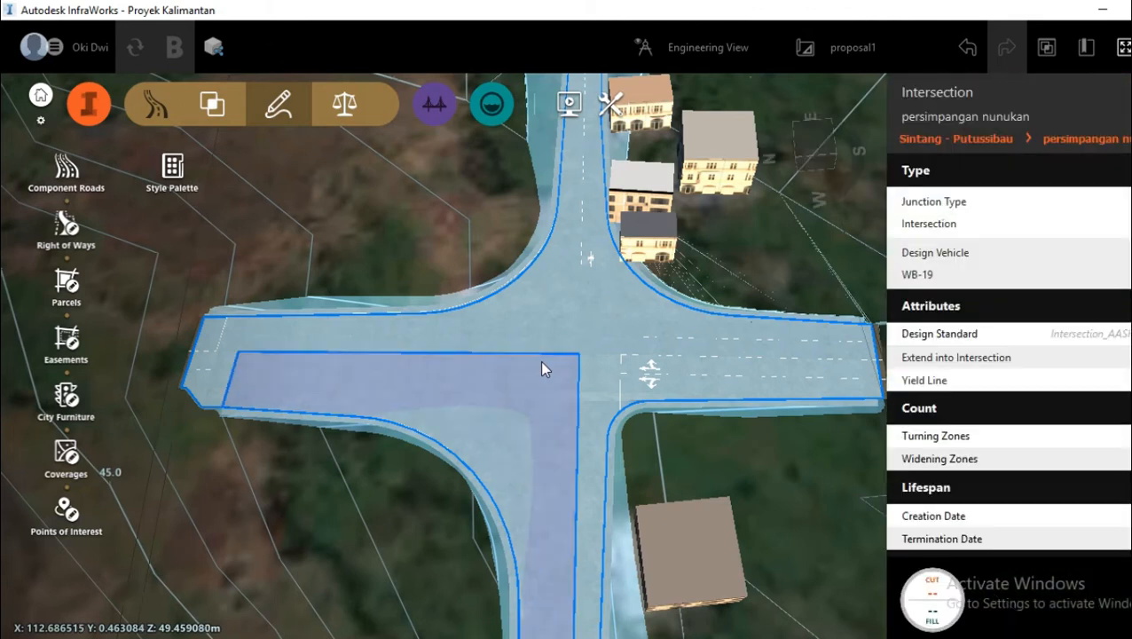
{"action": "left_click", "coordinate": [922, 271]}
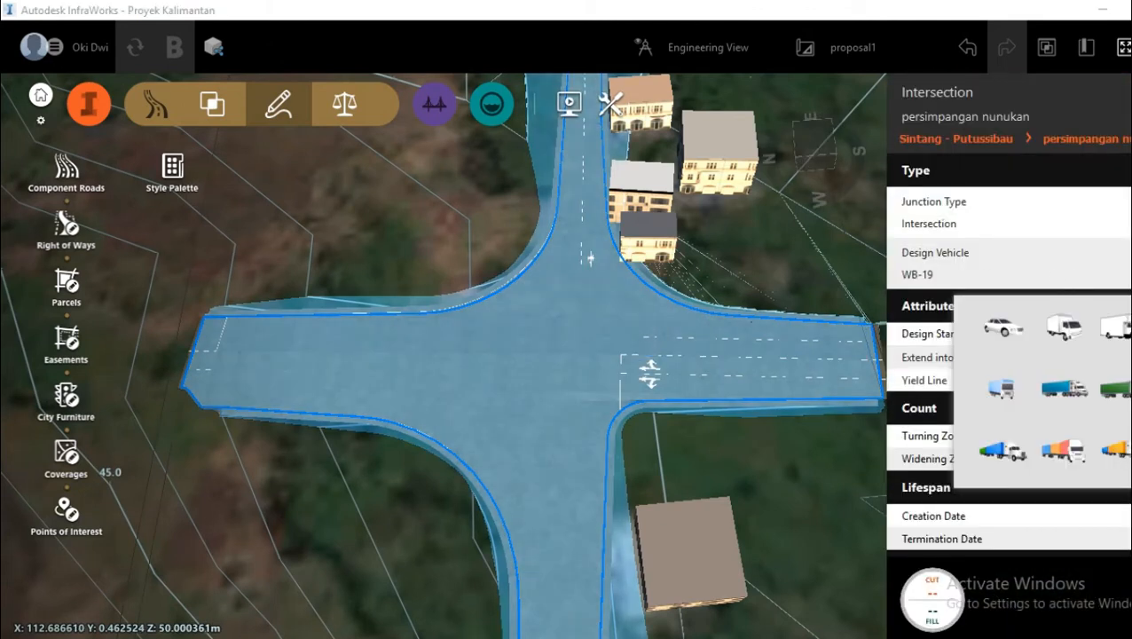
{"action": "left_click", "coordinate": [995, 324]}
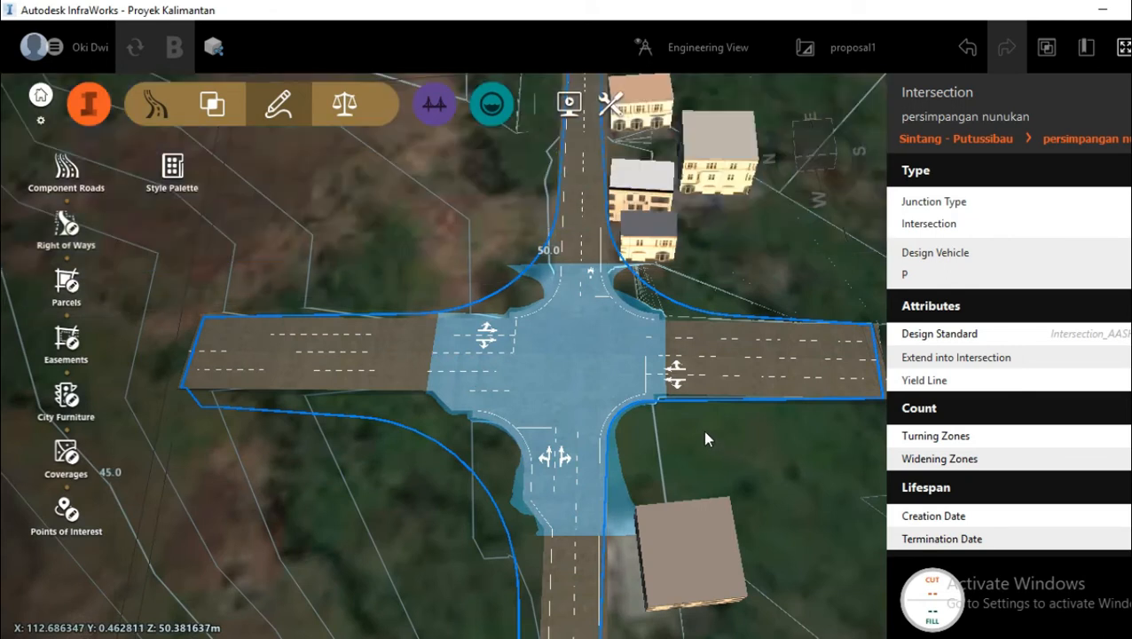
{"action": "left_click_drag", "start_coordinate": [696, 435], "coordinate": [694, 488]}
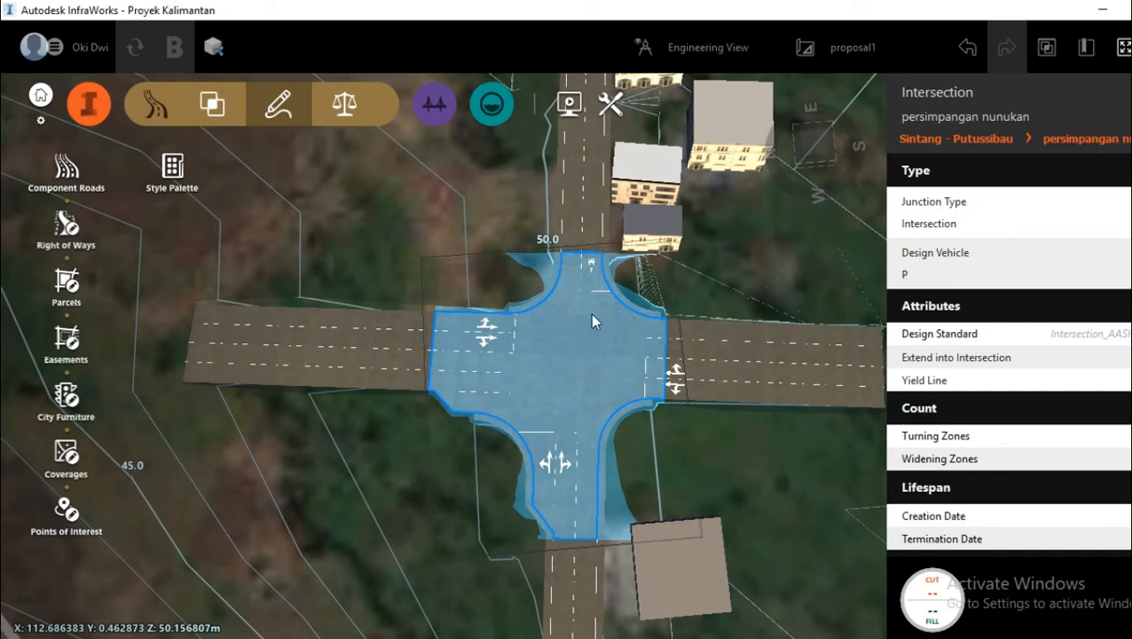
Step: Run a sight distance analysis on the intersection for a left turn with no traffic control, and inspect the sight triangles
{"action": "left_click", "coordinate": [343, 115]}
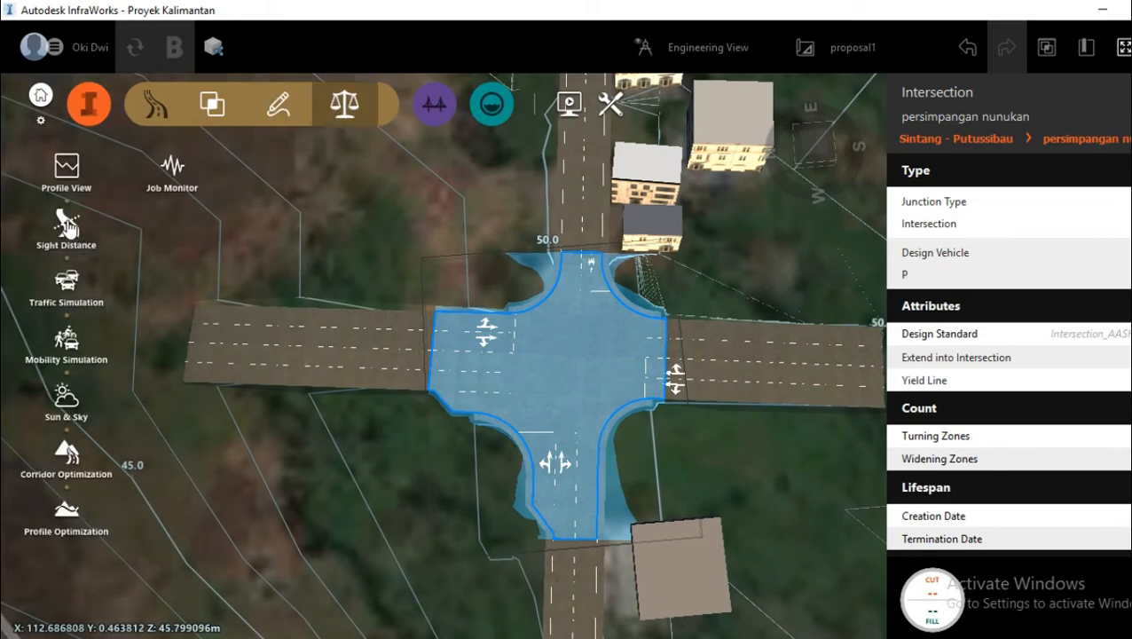
{"action": "left_click", "coordinate": [67, 226]}
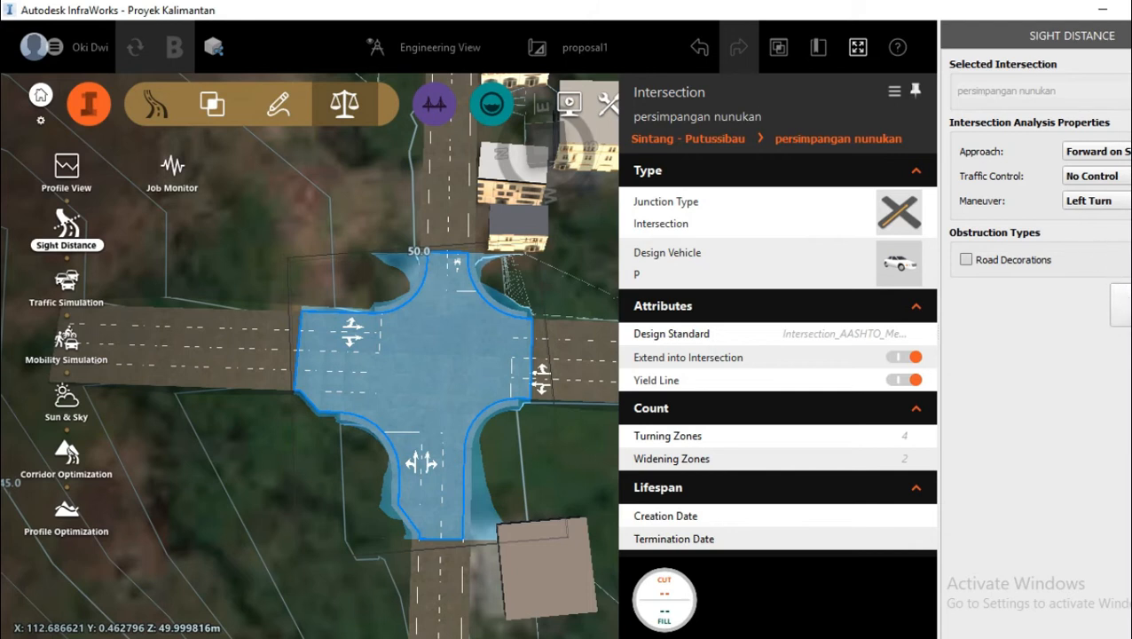
{"action": "left_click", "coordinate": [1124, 305]}
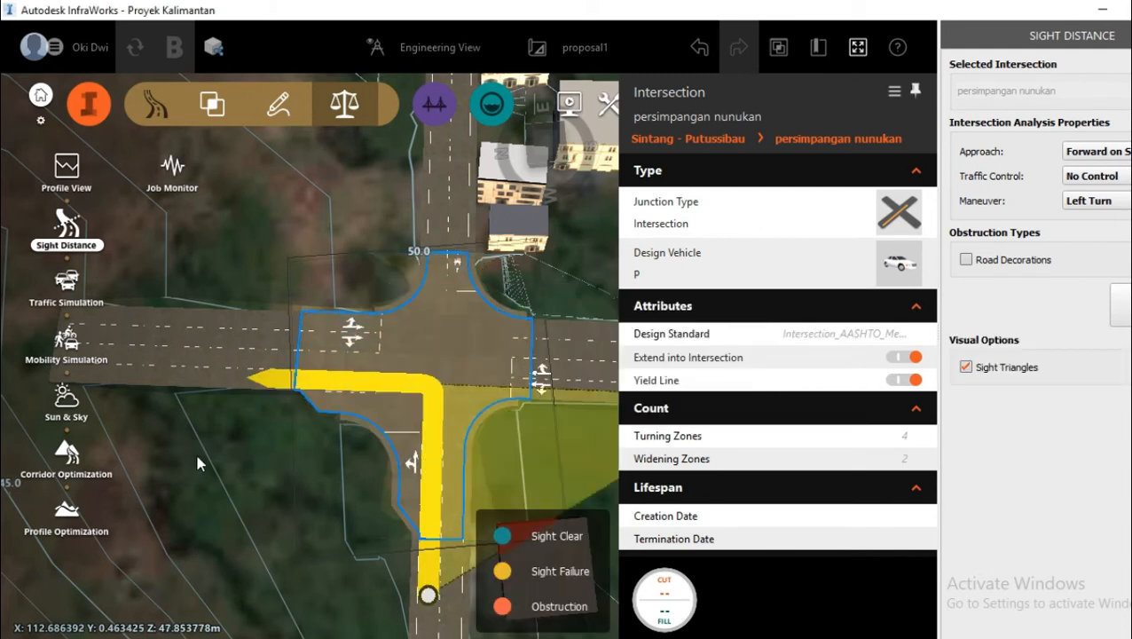
{"action": "left_click_drag", "start_coordinate": [197, 456], "coordinate": [200, 418]}
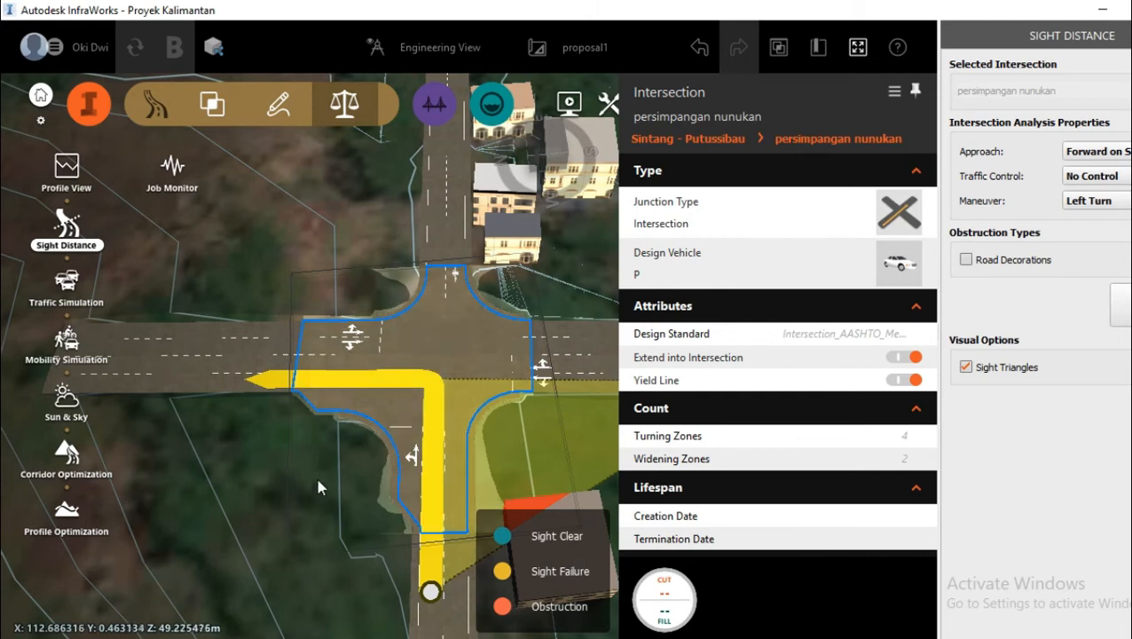
{"action": "left_click_drag", "start_coordinate": [220, 493], "coordinate": [248, 485]}
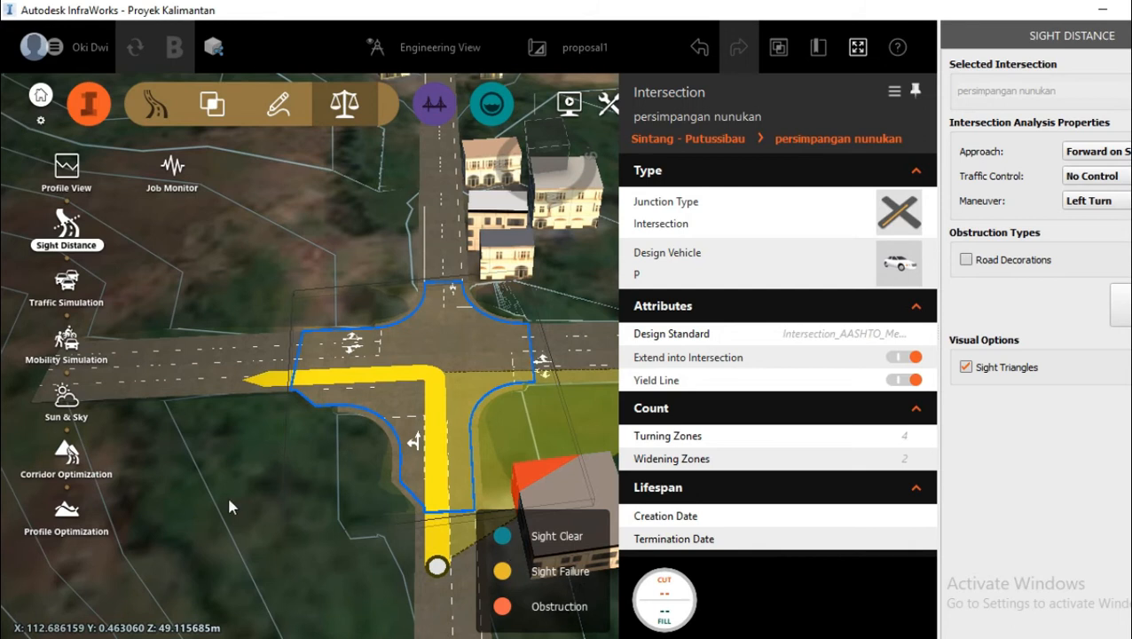
Step: Run the left-turn sight distance analysis with Yield Control as the traffic control, and inspect the resulting sight triangle
{"action": "scroll", "coordinate": [204, 468], "scroll_direction": "down", "scroll_amount": 3}
{"action": "scroll", "coordinate": [366, 540], "scroll_direction": "up", "scroll_amount": 2}
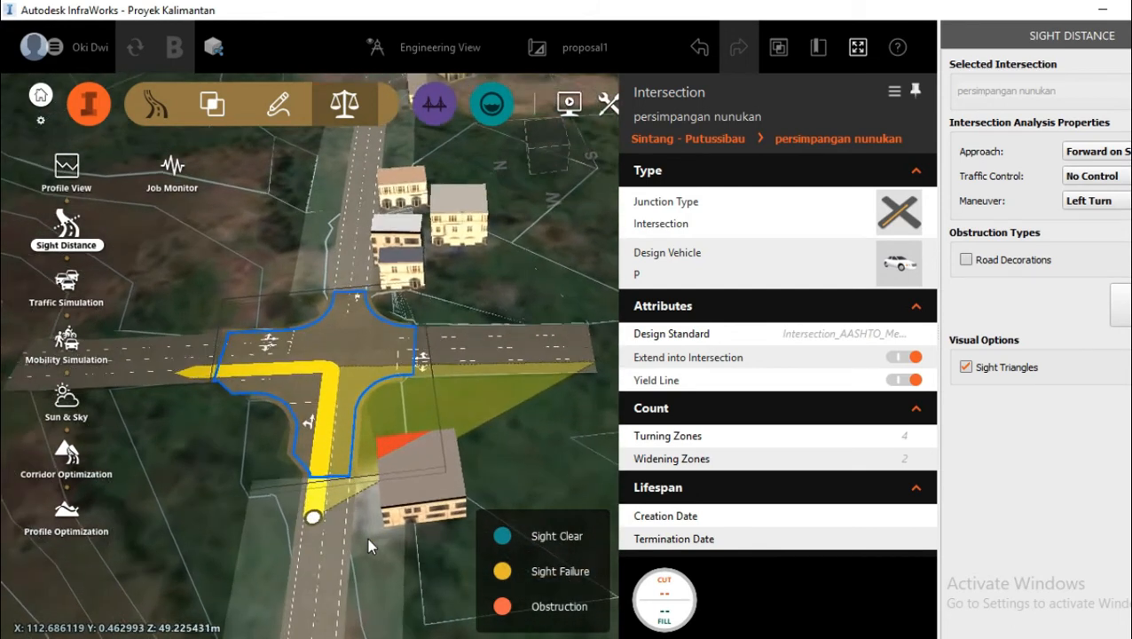
{"action": "scroll", "coordinate": [392, 517], "scroll_direction": "up", "scroll_amount": 2}
{"action": "scroll", "coordinate": [375, 524], "scroll_direction": "down", "scroll_amount": 1}
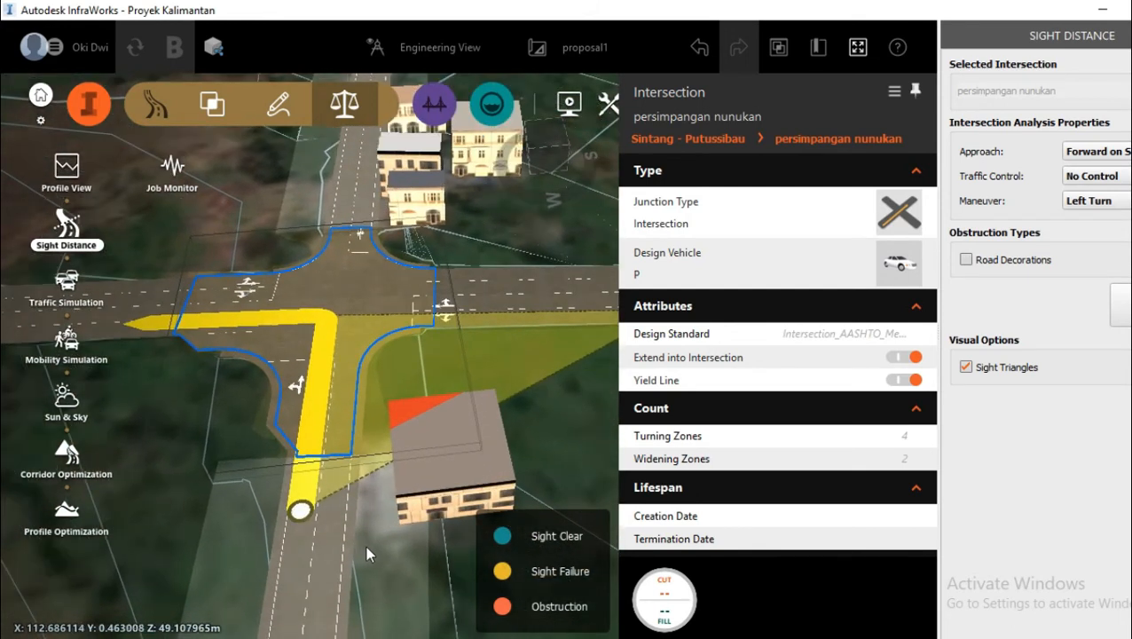
{"action": "scroll", "coordinate": [359, 550], "scroll_direction": "down", "scroll_amount": 1}
{"action": "left_click_drag", "start_coordinate": [190, 523], "coordinate": [254, 549]}
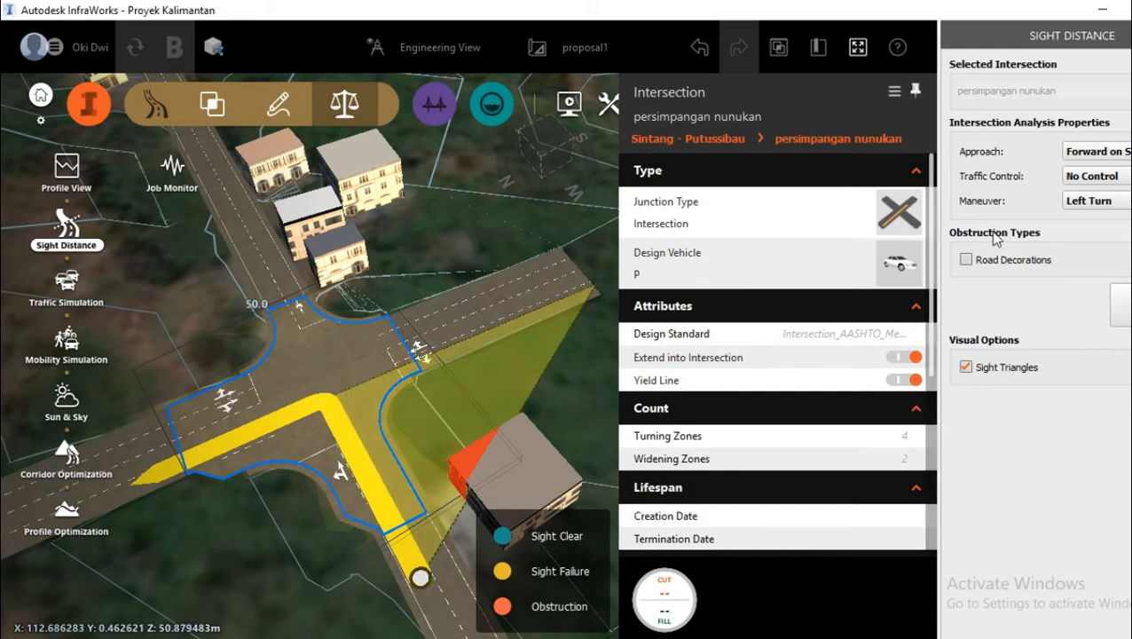
{"action": "left_click", "coordinate": [1096, 176]}
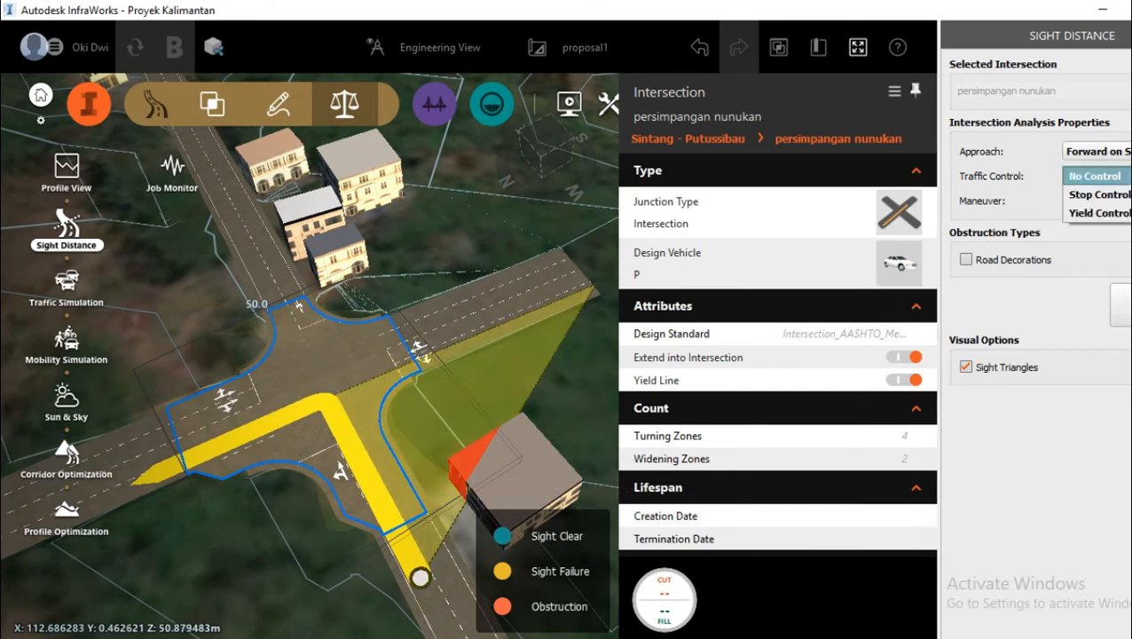
{"action": "left_click", "coordinate": [1098, 213]}
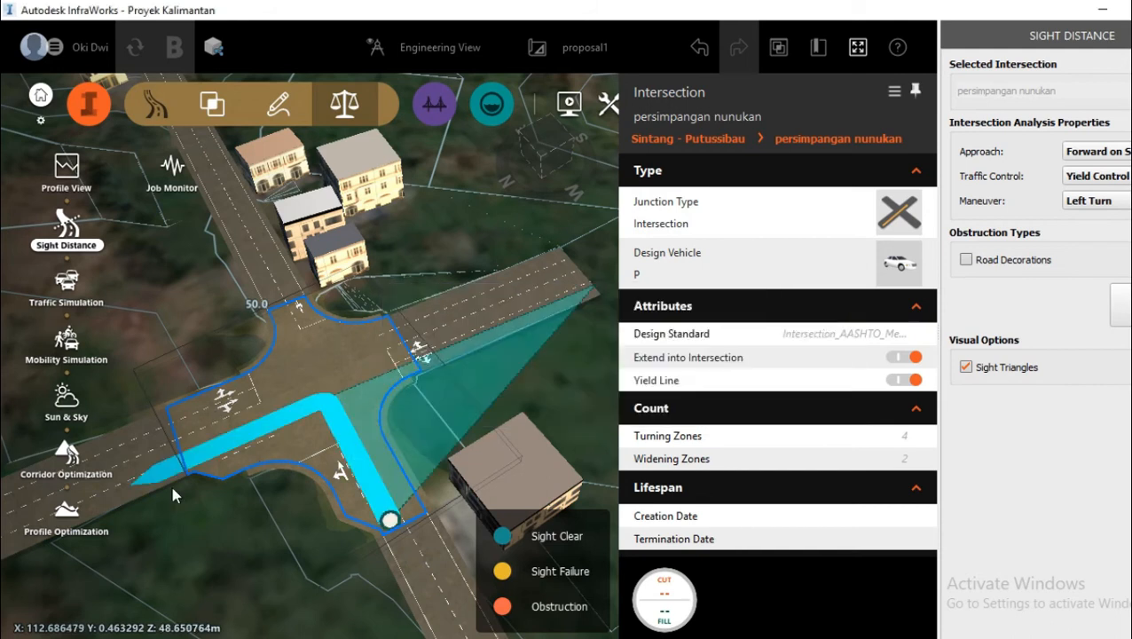
{"action": "mouse_move", "coordinate": [229, 542]}
{"action": "left_mouse_down"}
{"action": "mouse_move", "coordinate": [219, 529]}
{"action": "mouse_move", "coordinate": [282, 557]}
{"action": "mouse_move", "coordinate": [215, 532]}
{"action": "mouse_move", "coordinate": [223, 548]}
{"action": "left_mouse_up"}
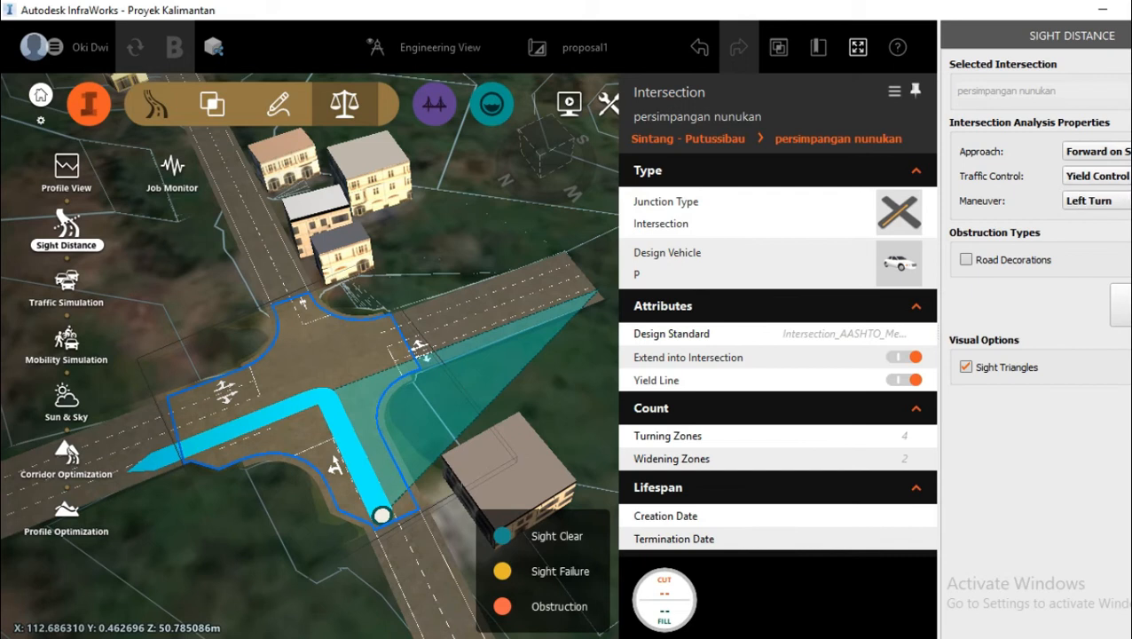
Step: Rerun the left-turn sight distance analysis with Stop Control as the traffic control, and inspect the sight triangle
{"action": "left_click", "coordinate": [1104, 175]}
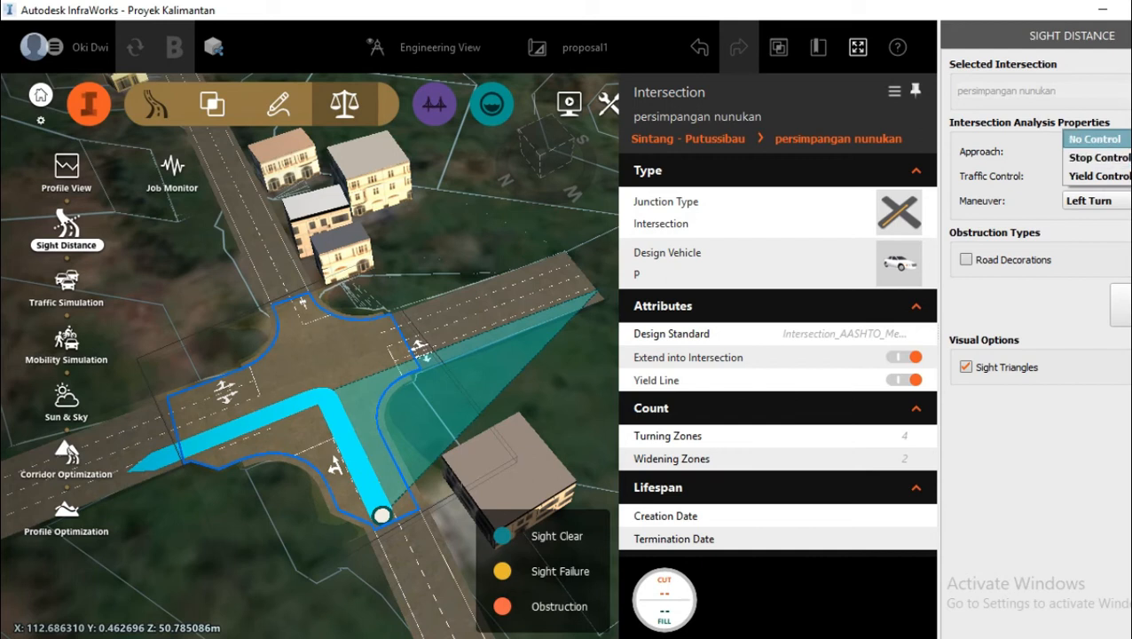
{"action": "left_click", "coordinate": [1100, 158]}
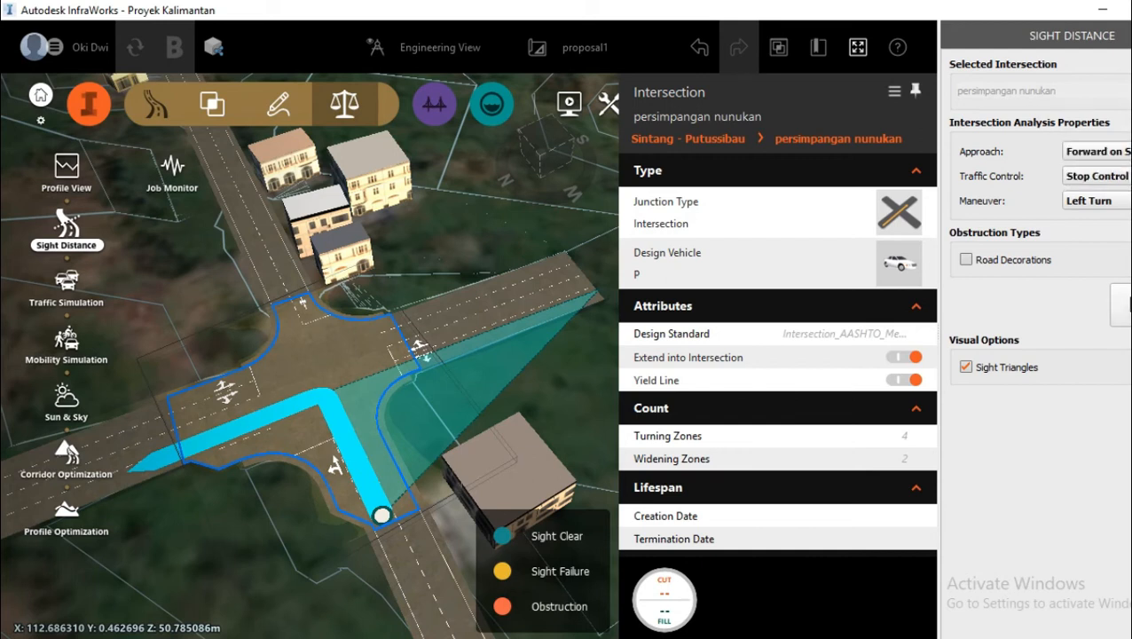
{"action": "left_click", "coordinate": [1119, 303]}
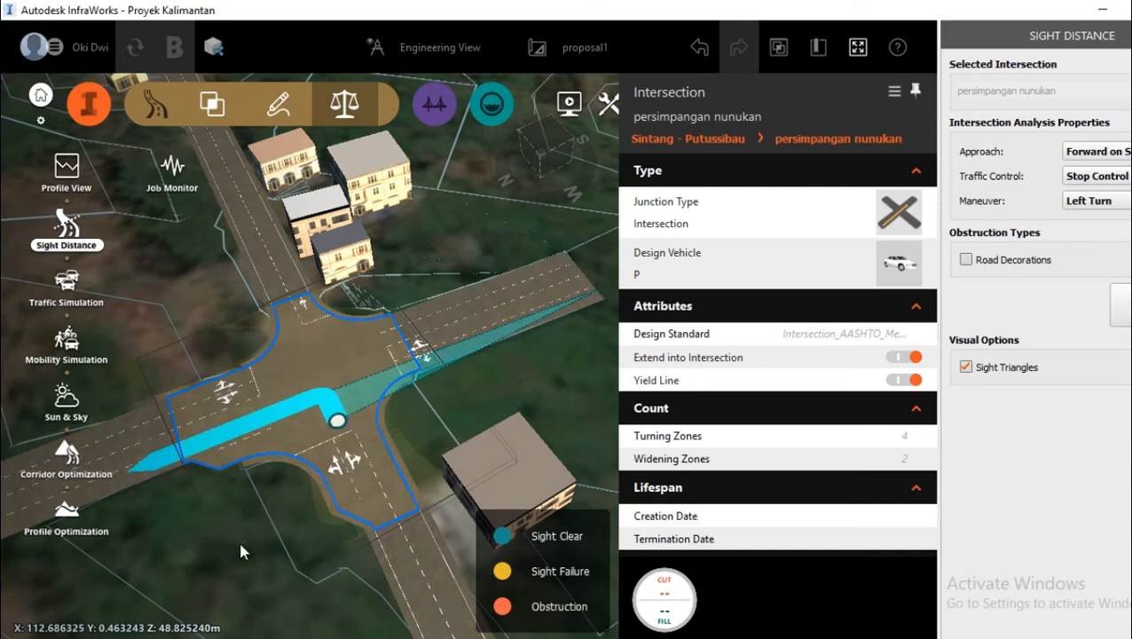
{"action": "left_click_drag", "start_coordinate": [240, 545], "coordinate": [240, 521]}
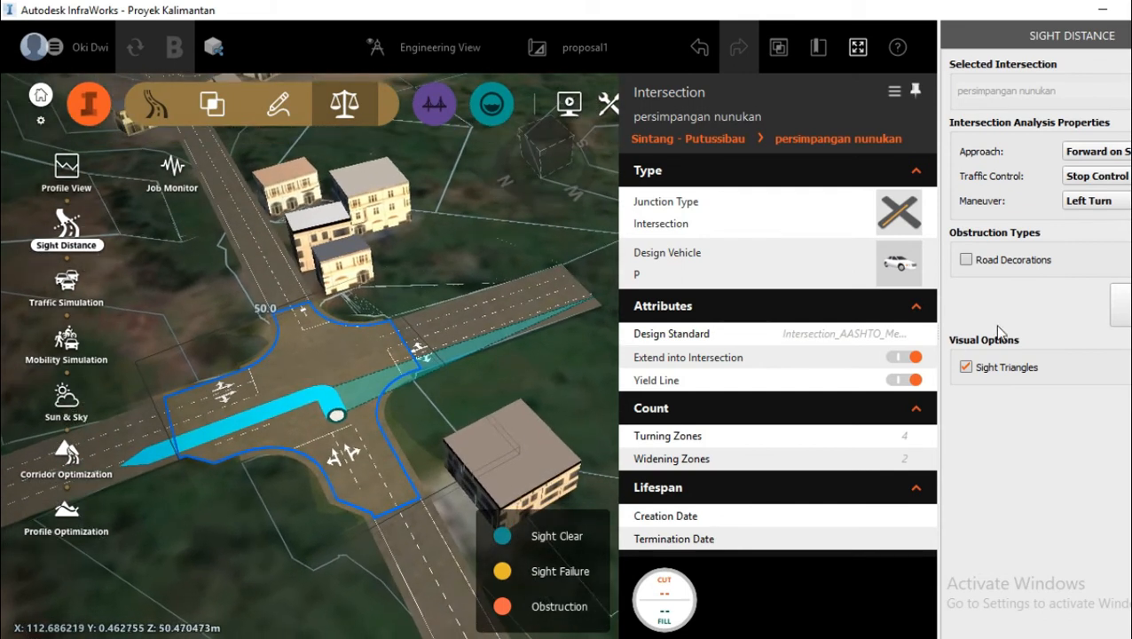
Step: Run the sight distance analysis for the Right Turn maneuver with Stop Control, and inspect the sight triangles on both sides
{"action": "left_click", "coordinate": [1121, 201]}
{"action": "left_click", "coordinate": [1116, 220]}
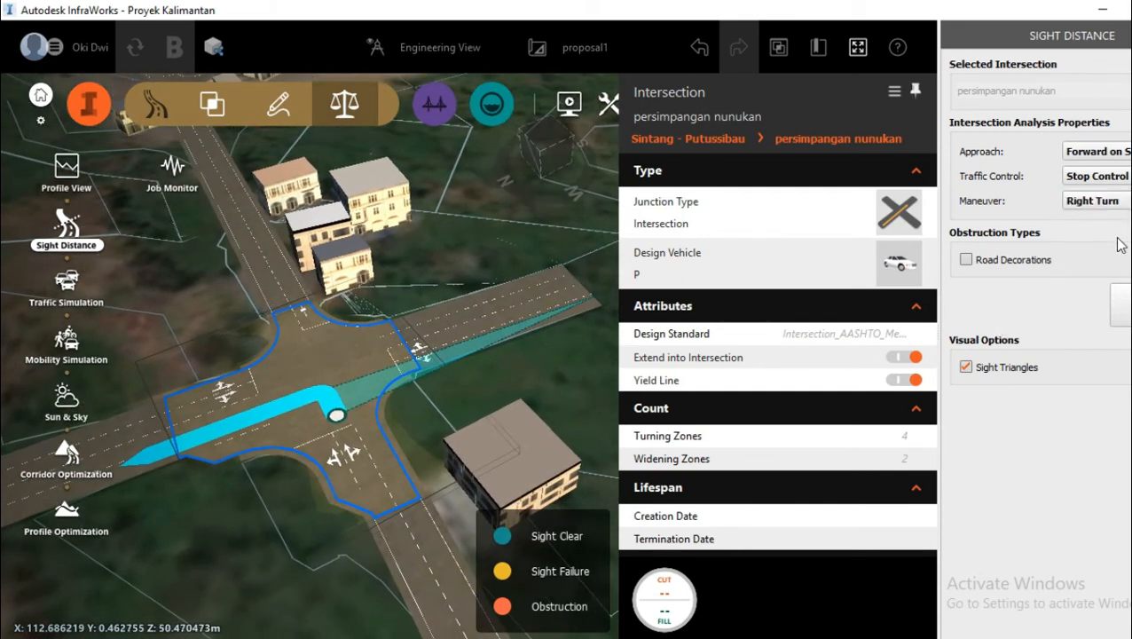
{"action": "left_click", "coordinate": [1119, 303]}
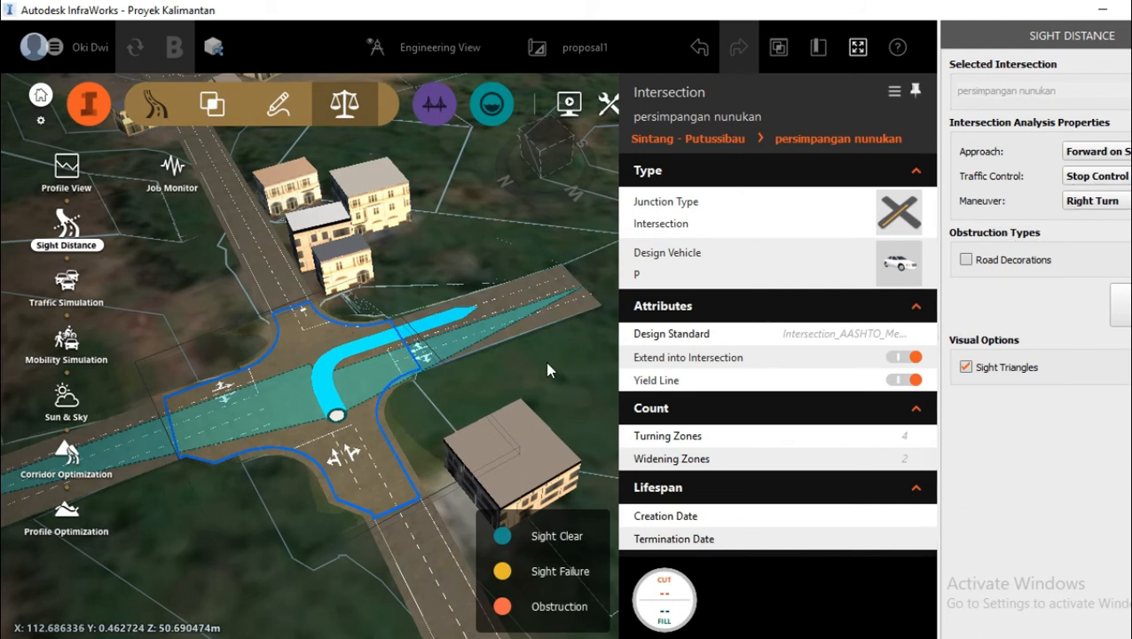
{"action": "left_click_drag", "start_coordinate": [548, 364], "coordinate": [560, 325]}
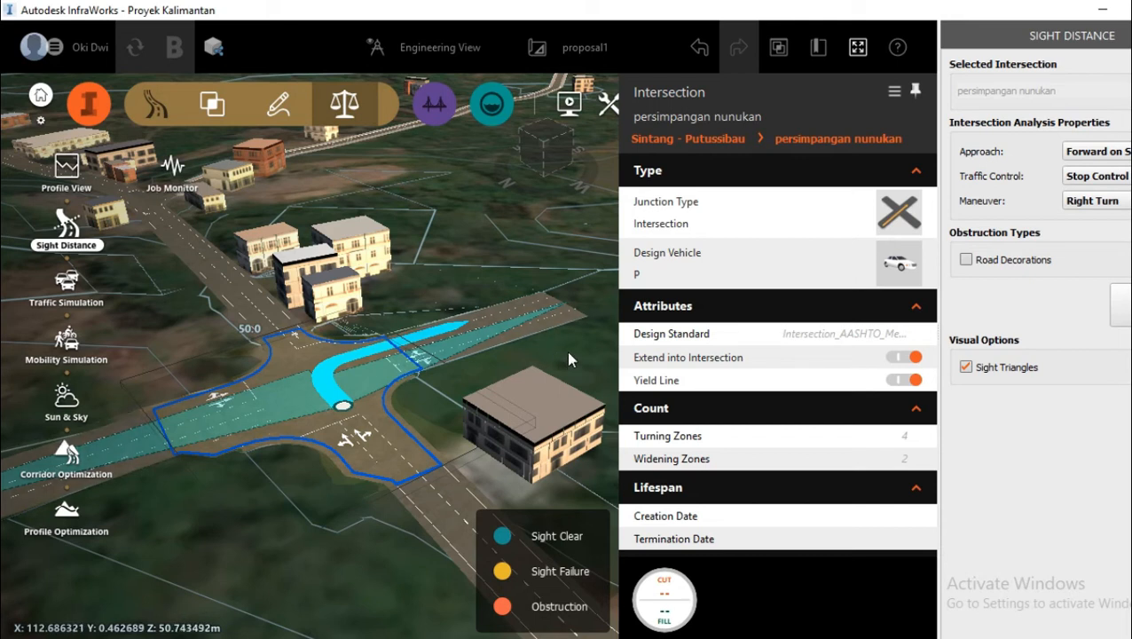
{"action": "left_click_drag", "start_coordinate": [568, 352], "coordinate": [549, 403]}
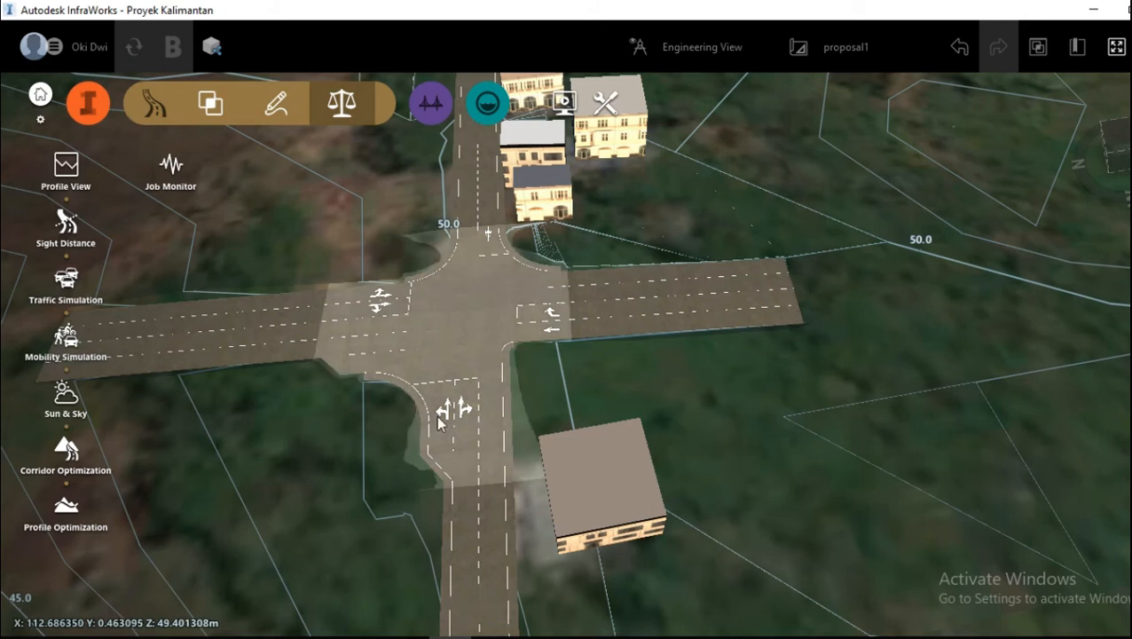
Step: Select the lane group on the approach beside the large building, and set its first lane to combined left-right turn and its second to right turn
{"action": "scroll", "coordinate": [454, 432], "scroll_direction": "up", "scroll_amount": 2}
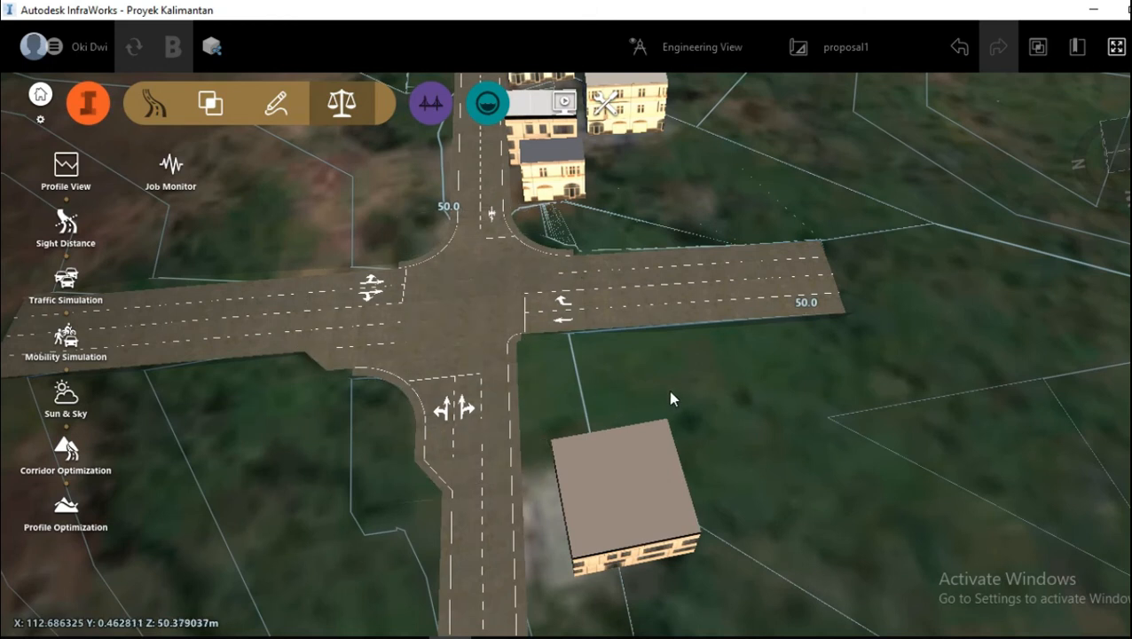
{"action": "left_click_drag", "start_coordinate": [670, 392], "coordinate": [685, 357]}
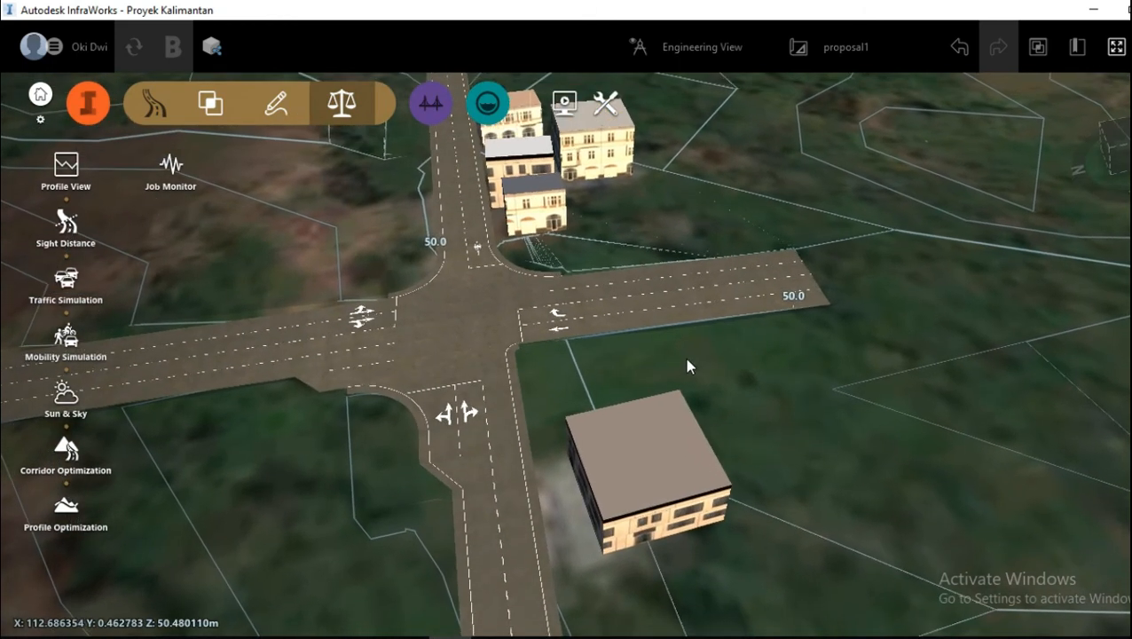
{"action": "left_click", "coordinate": [470, 312]}
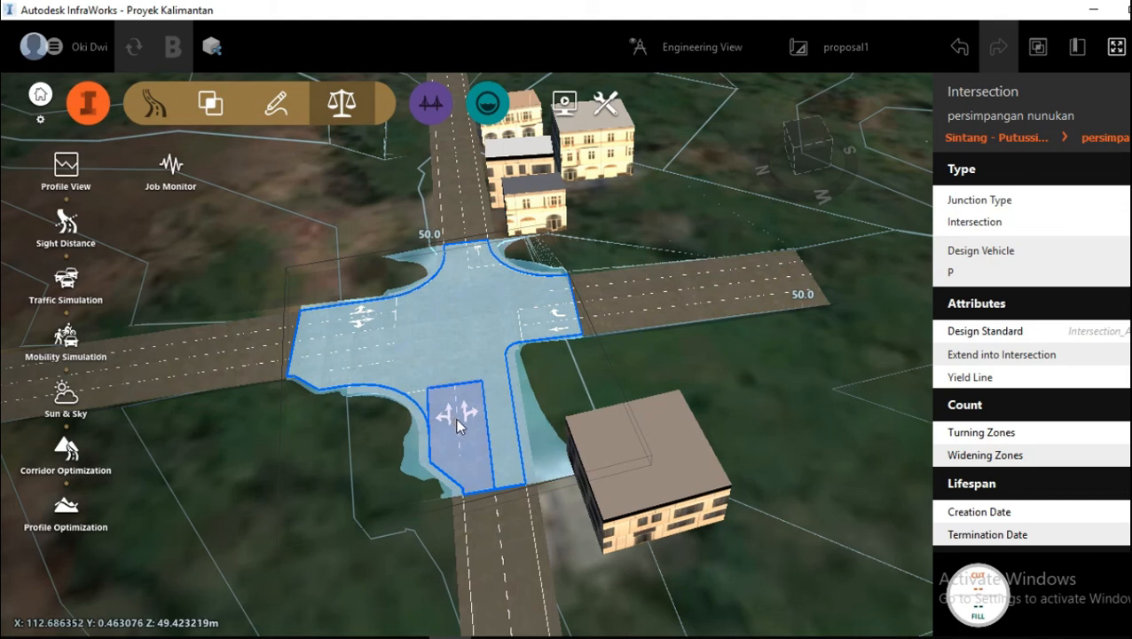
{"action": "scroll", "coordinate": [458, 426], "scroll_direction": "up", "scroll_amount": 1}
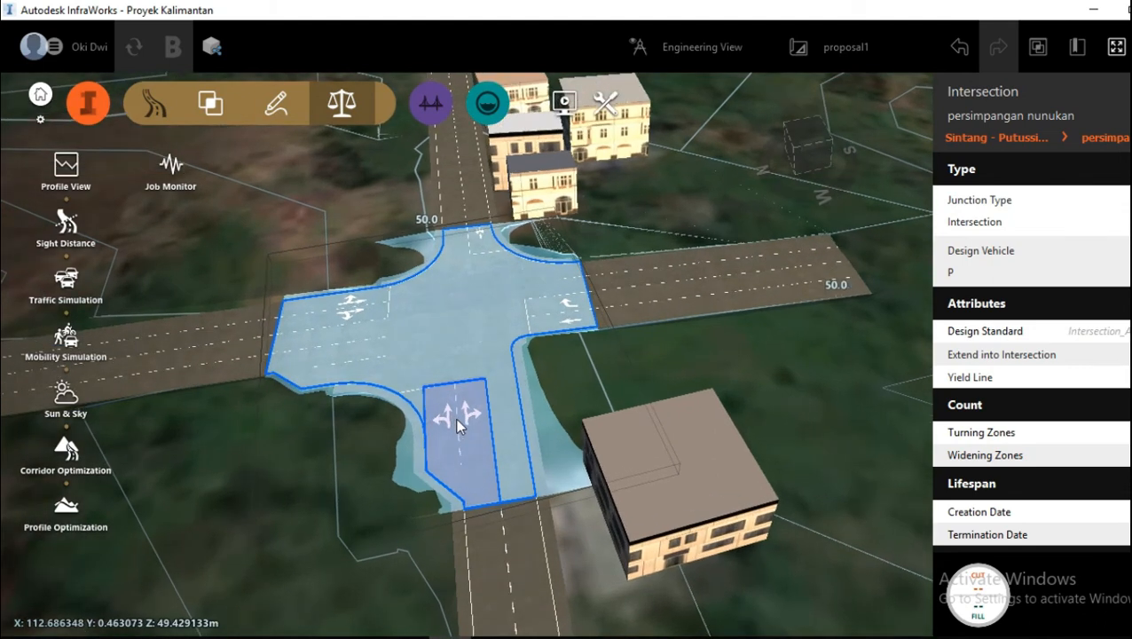
{"action": "left_click", "coordinate": [457, 427]}
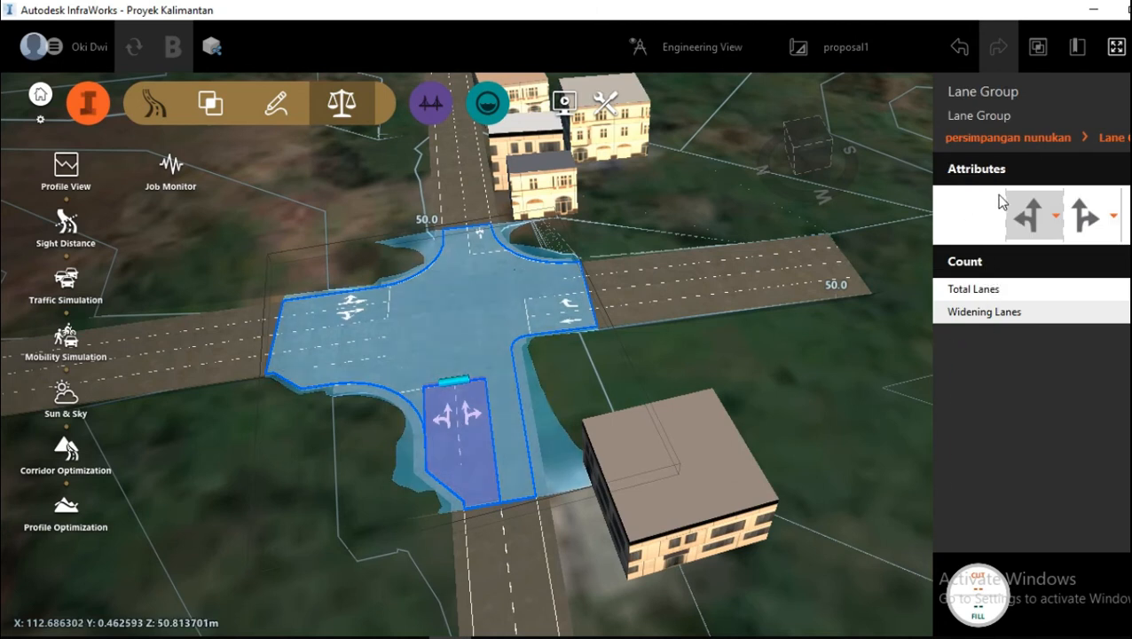
{"action": "left_click", "coordinate": [1049, 216]}
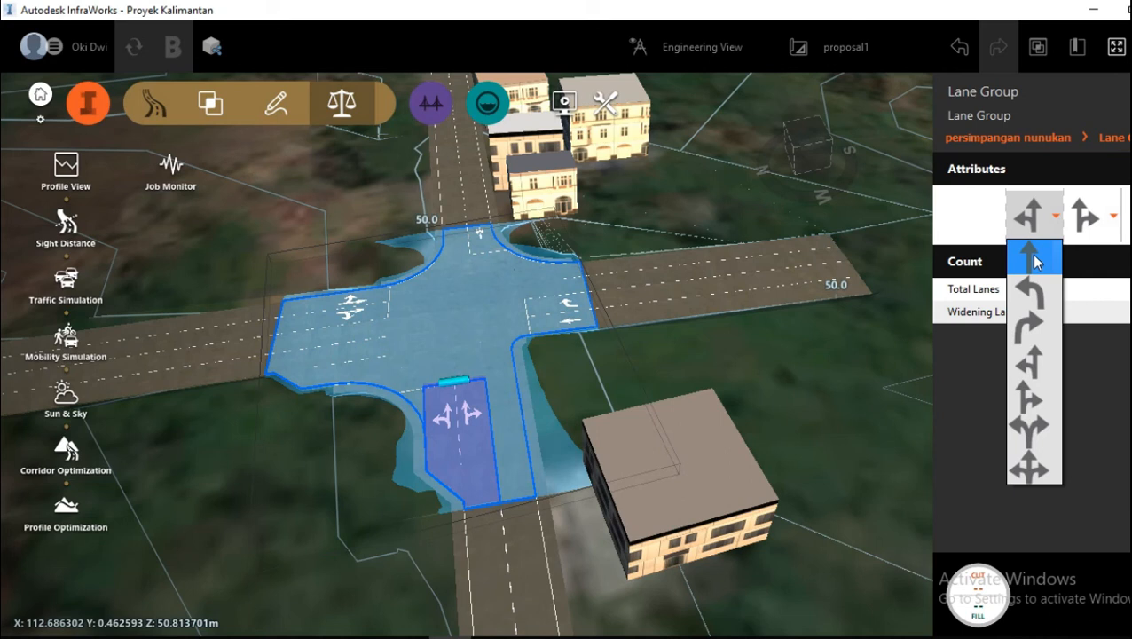
{"action": "left_click", "coordinate": [1026, 333]}
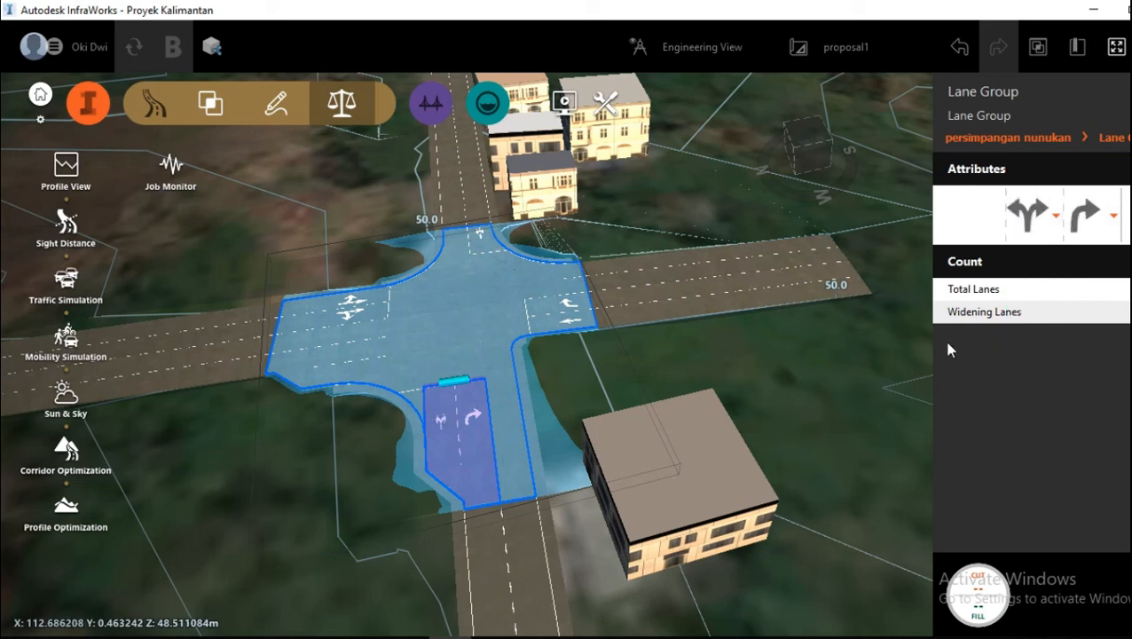
Step: Set the lane group's first lane to straight ahead only, and check the arrow marking on the road
{"action": "left_click", "coordinate": [1038, 236]}
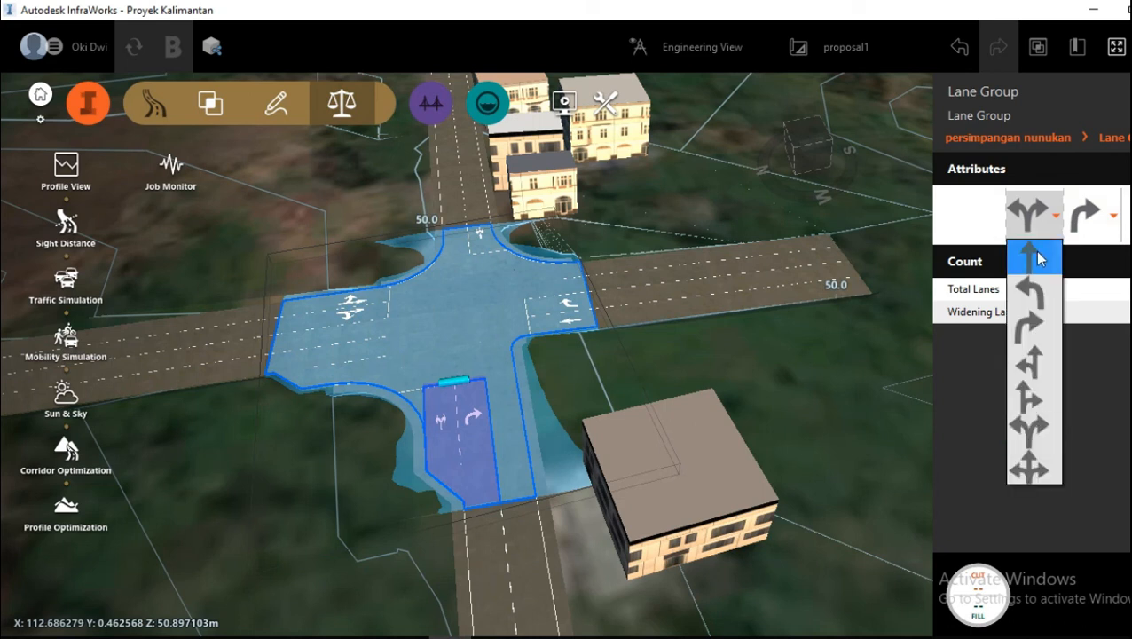
{"action": "left_click", "coordinate": [1034, 255]}
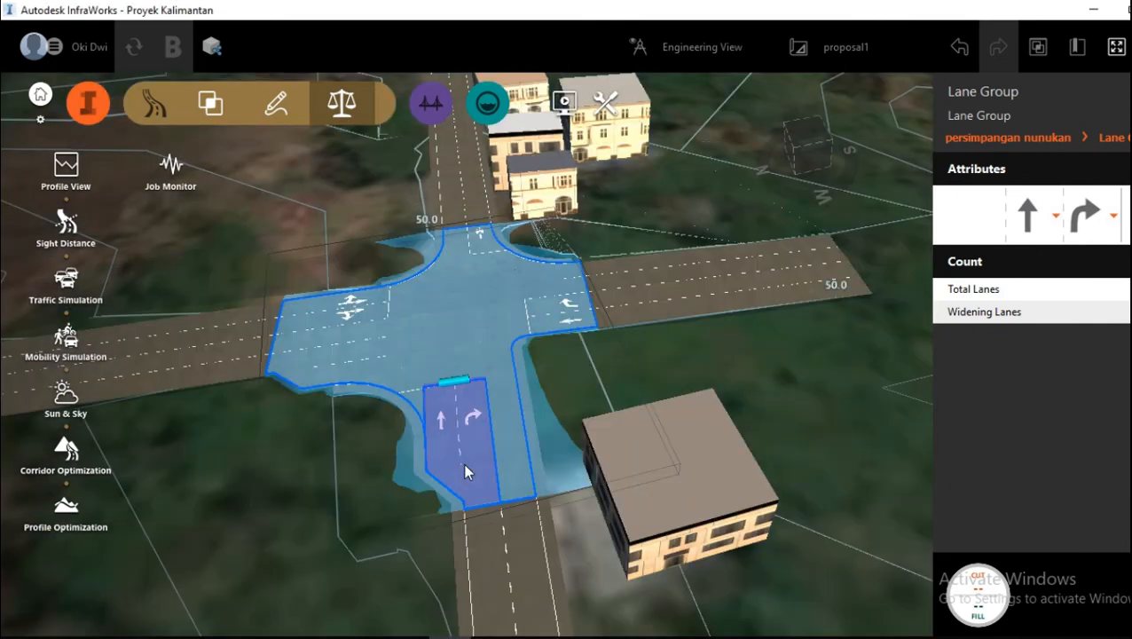
{"action": "scroll", "coordinate": [446, 448], "scroll_direction": "up", "scroll_amount": 5}
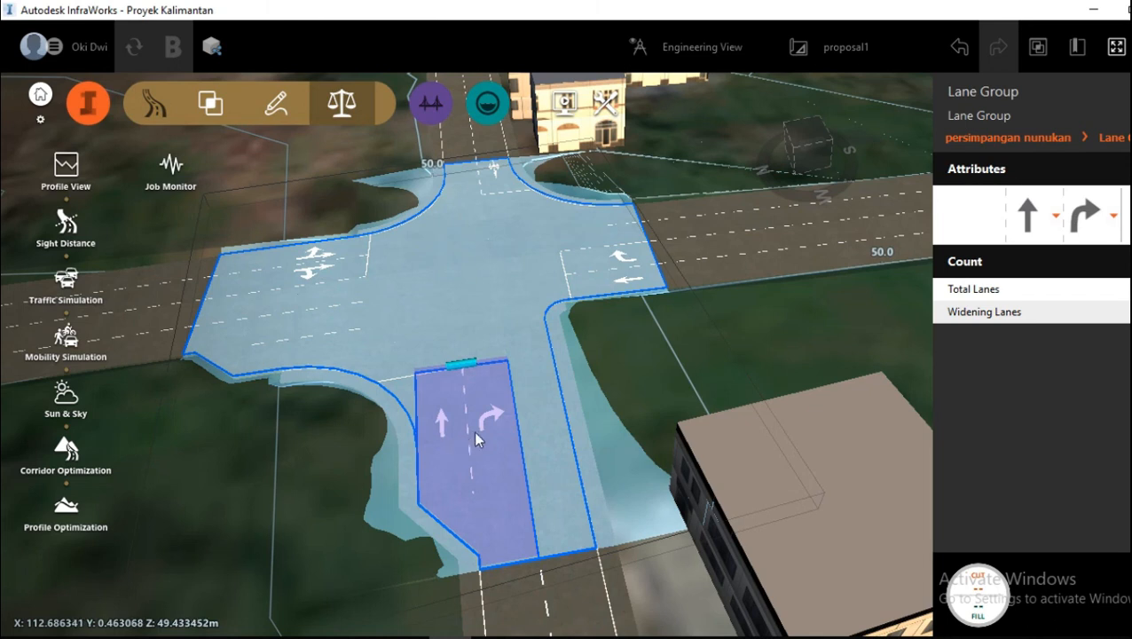
{"action": "scroll", "coordinate": [474, 436], "scroll_direction": "down", "scroll_amount": 2}
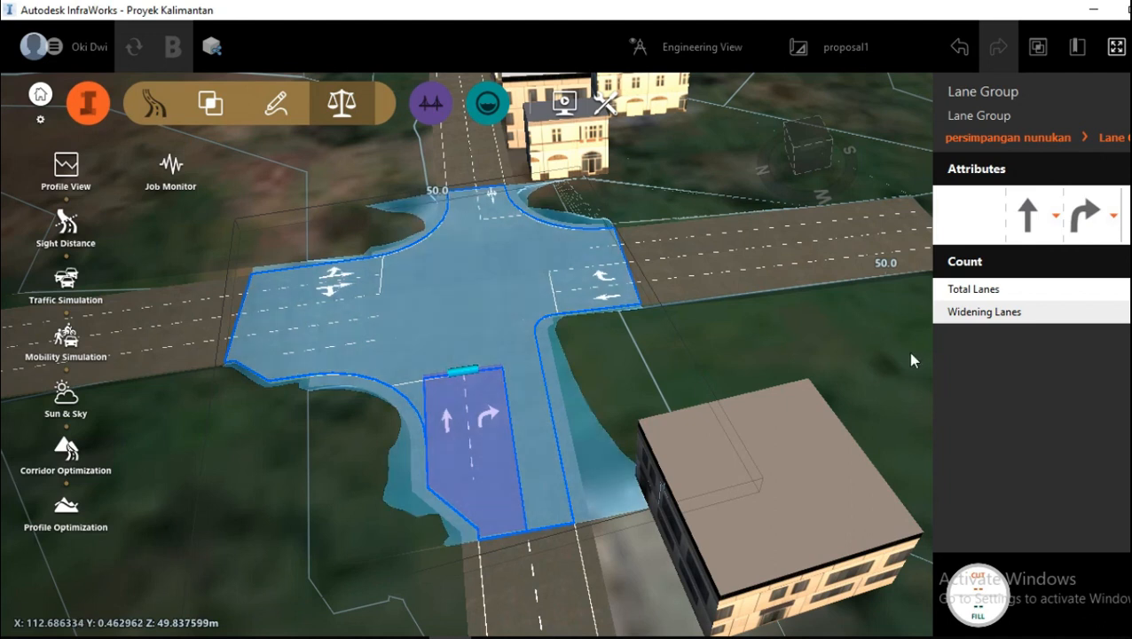
Step: Change the lane group's second lane to left turn only, and check the arrow marking on the road
{"action": "left_click", "coordinate": [1093, 232]}
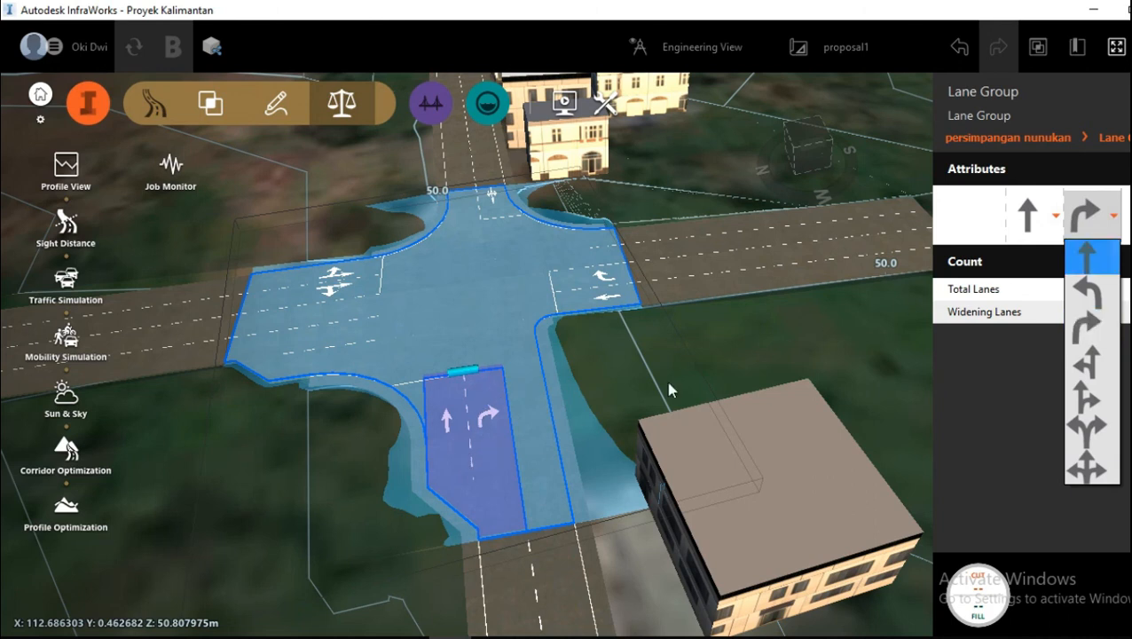
{"action": "left_click", "coordinate": [1093, 293]}
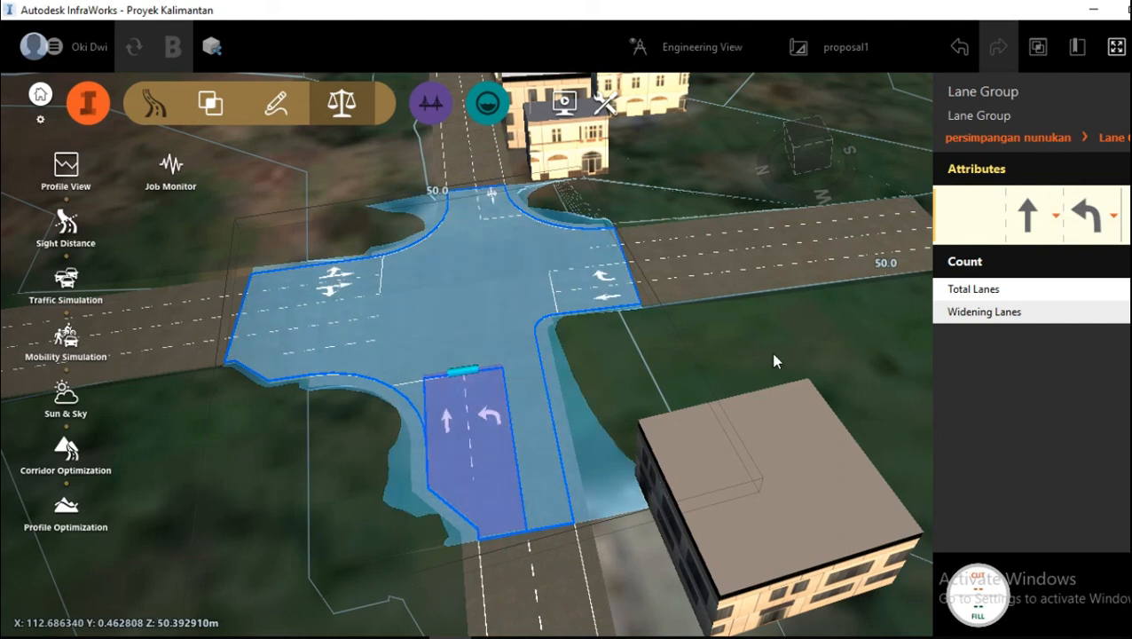
{"action": "left_click_drag", "start_coordinate": [774, 355], "coordinate": [768, 335]}
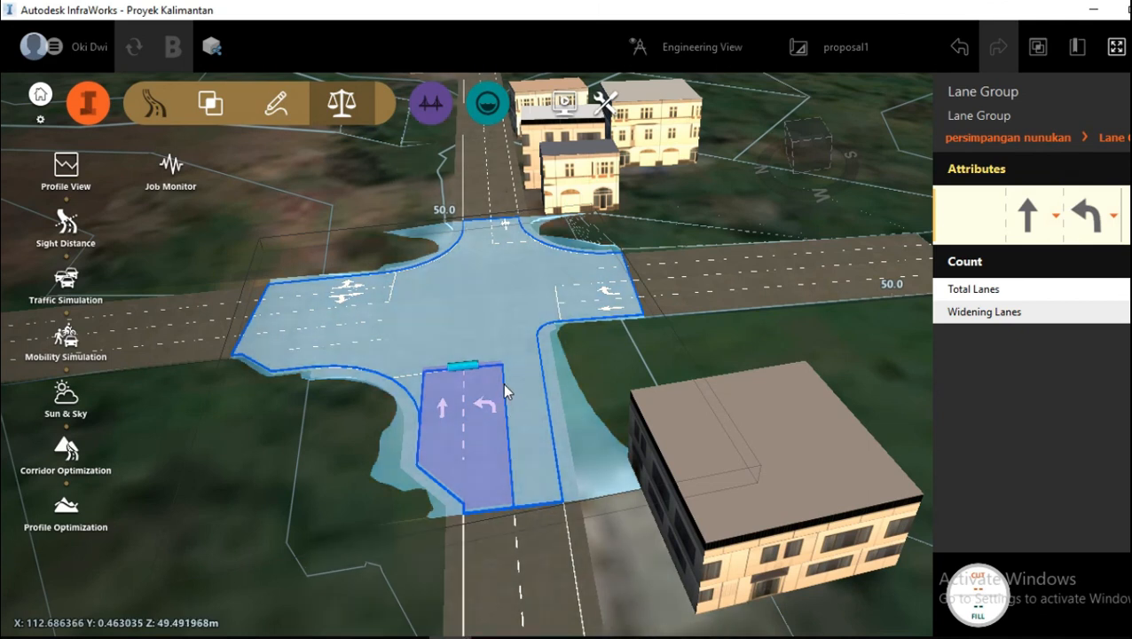
{"action": "scroll", "coordinate": [486, 485], "scroll_direction": "up", "scroll_amount": 1}
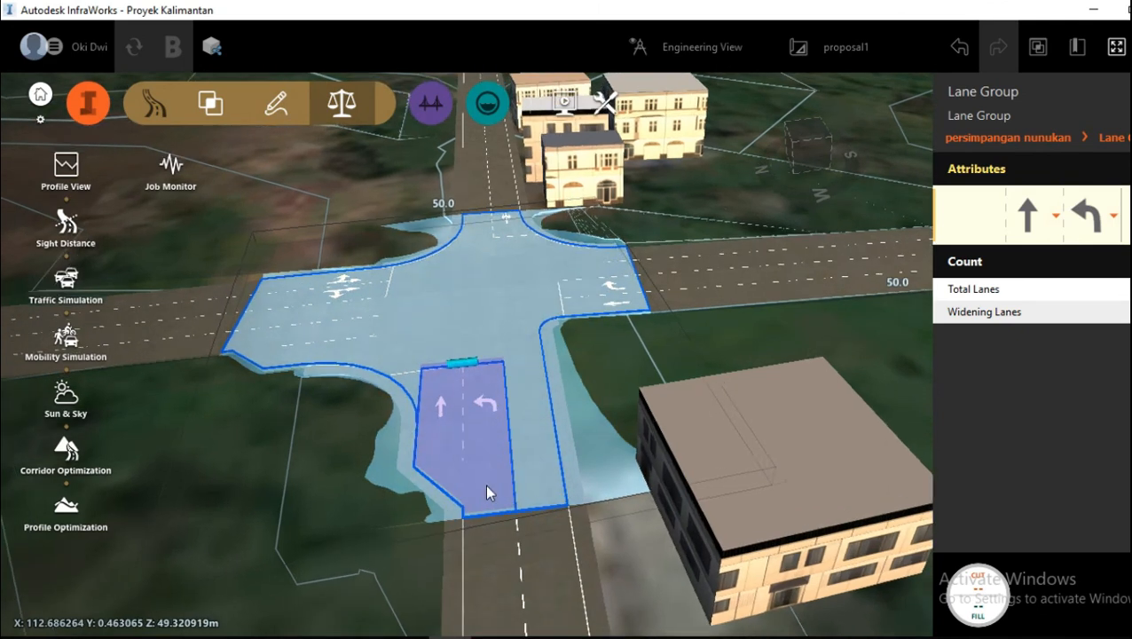
{"action": "scroll", "coordinate": [486, 492], "scroll_direction": "up", "scroll_amount": 1}
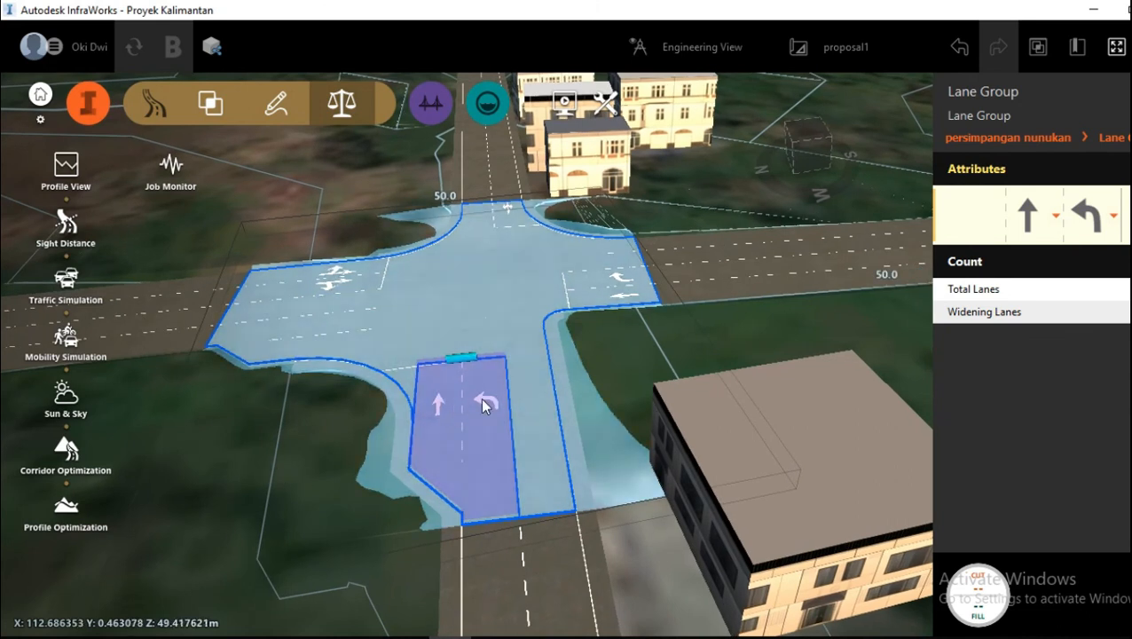
Step: Set the lane group's second lane back to right turn only, and view the intersection from another angle
{"action": "left_click", "coordinate": [1103, 227]}
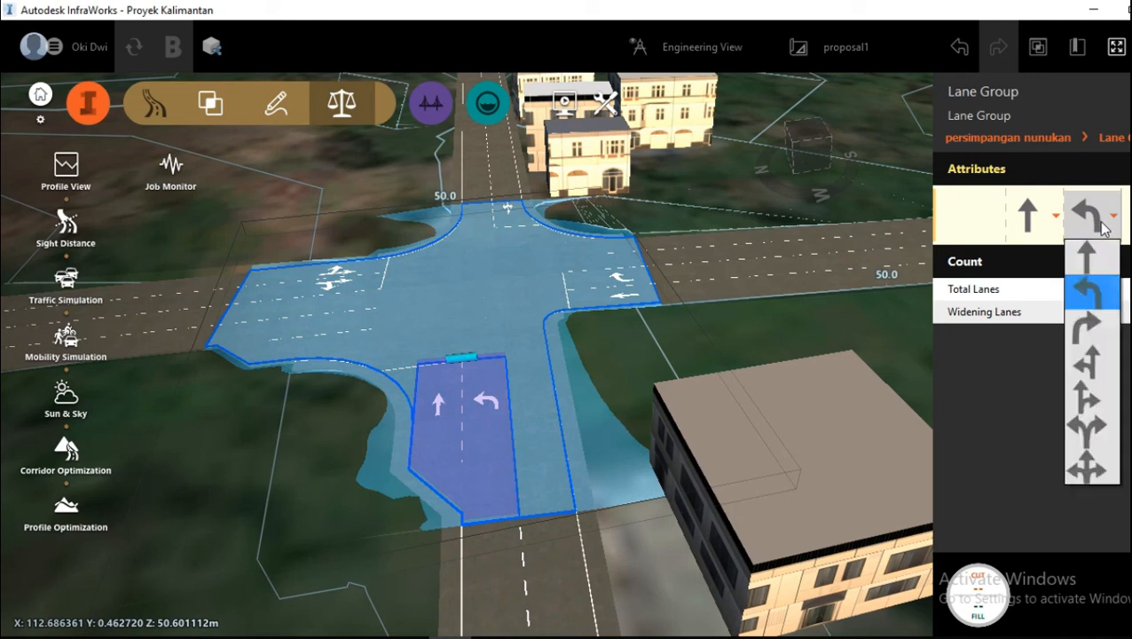
{"action": "left_click", "coordinate": [1090, 330]}
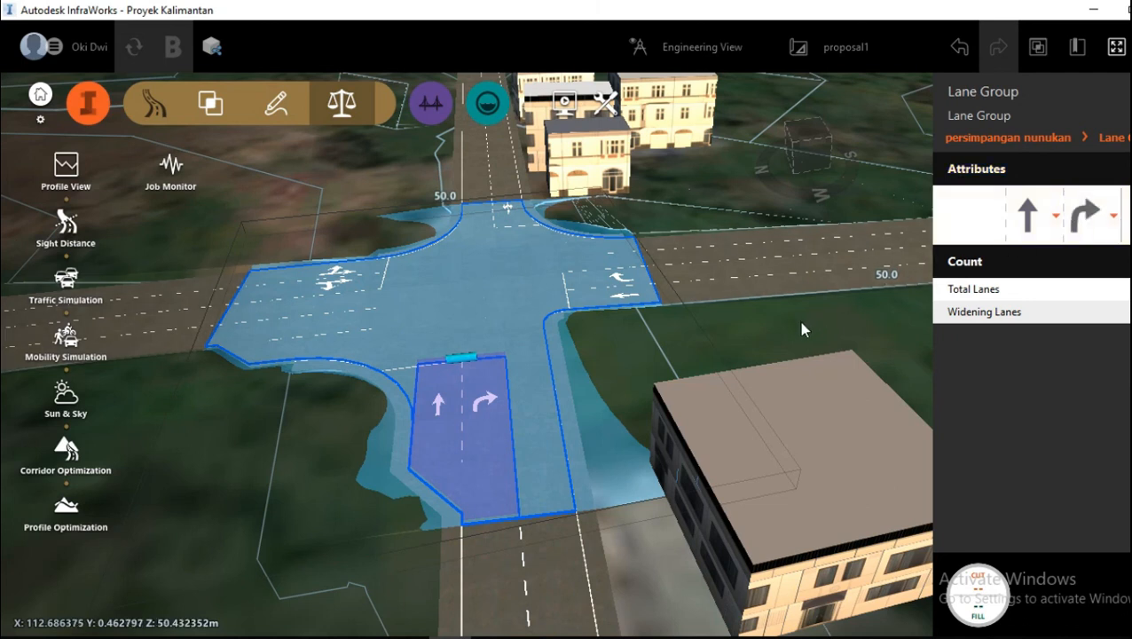
{"action": "left_click_drag", "start_coordinate": [800, 323], "coordinate": [717, 350]}
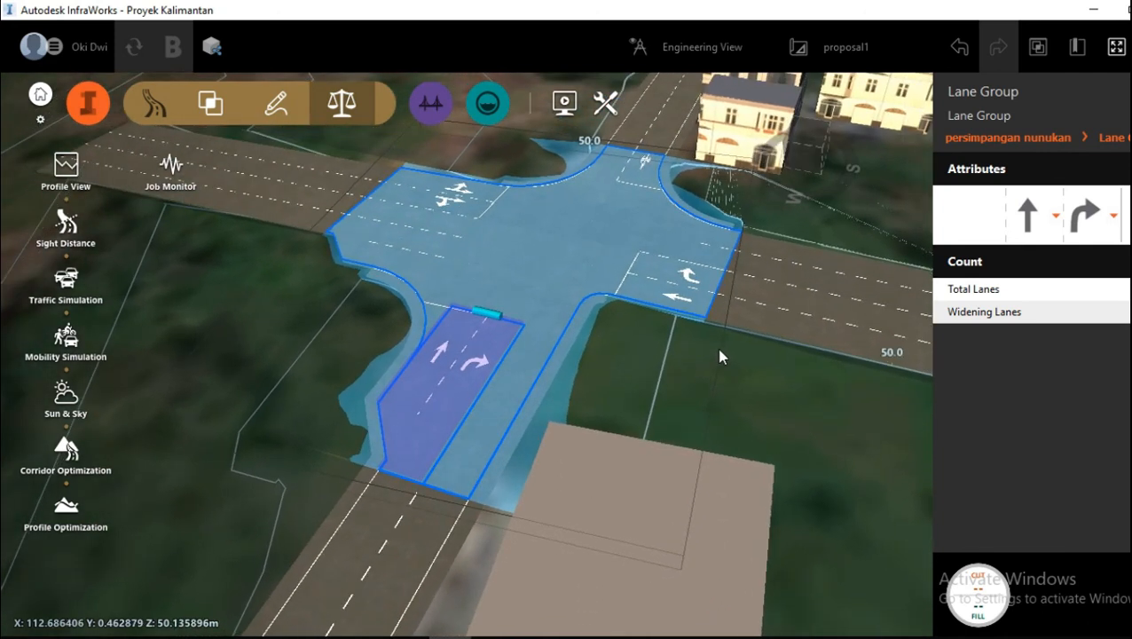